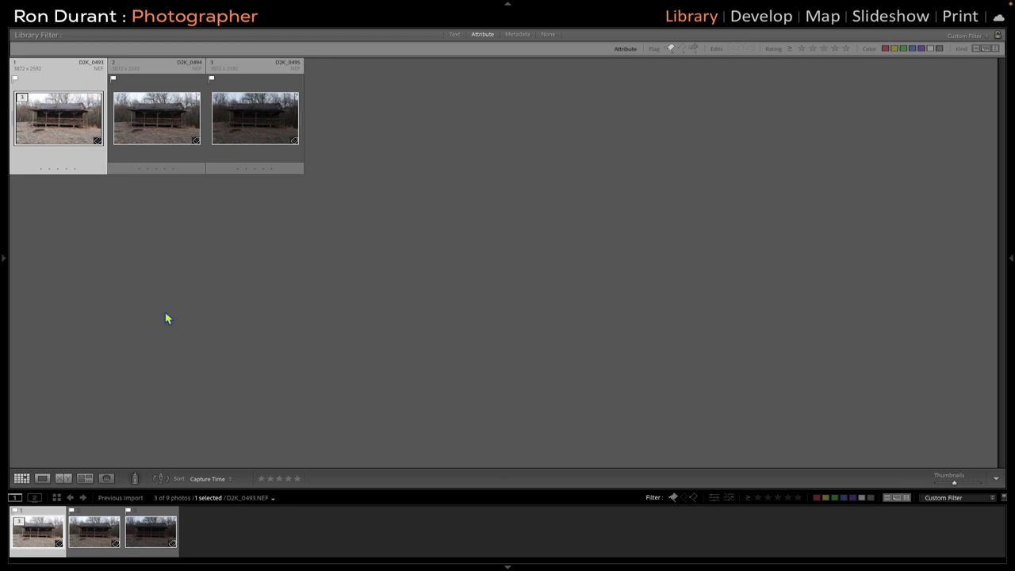
Merge the three bracketed cabin photos D2K_0493, D2K_0494 and D2K_0495 into a stacked HDR with Auto Align, Auto Settings and no deghosting.
double_click(42, 126)
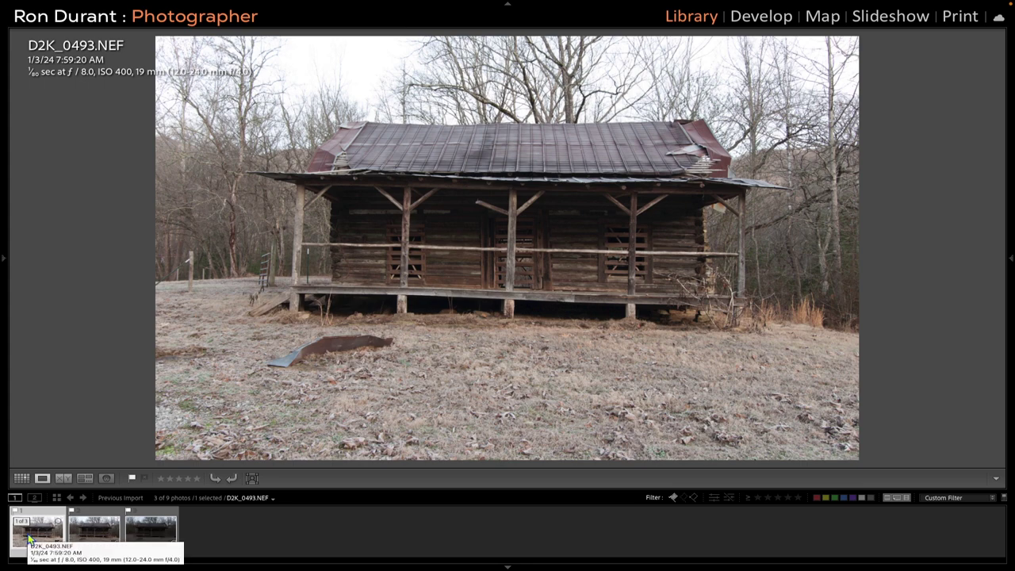
click(22, 478)
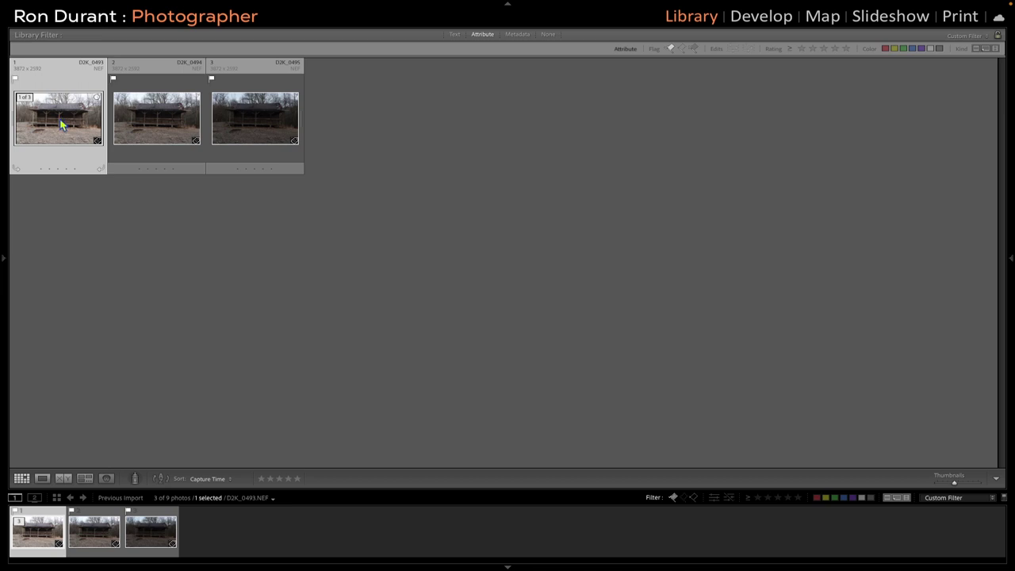
ctrl+click(135, 120)
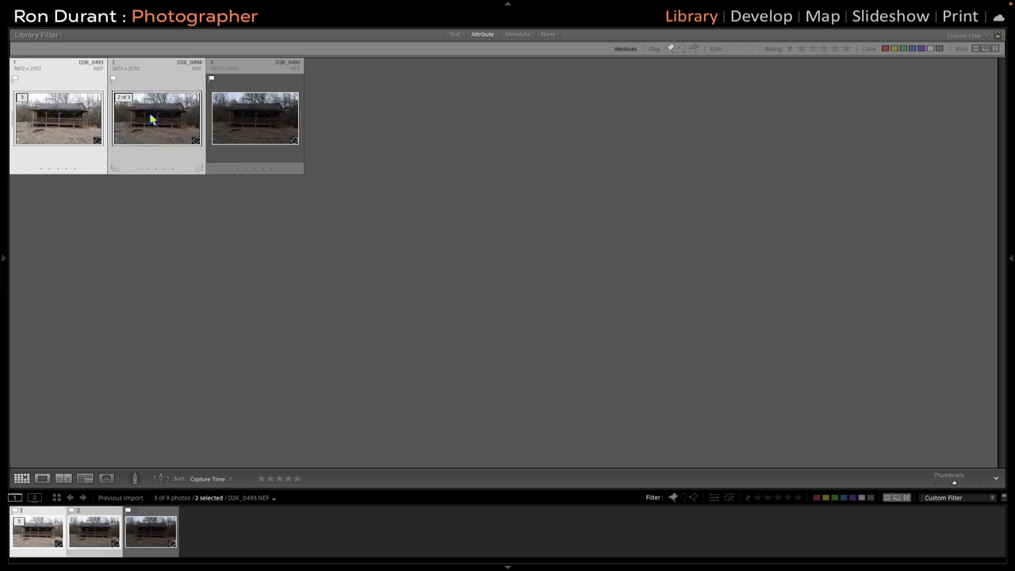
ctrl+click(248, 121)
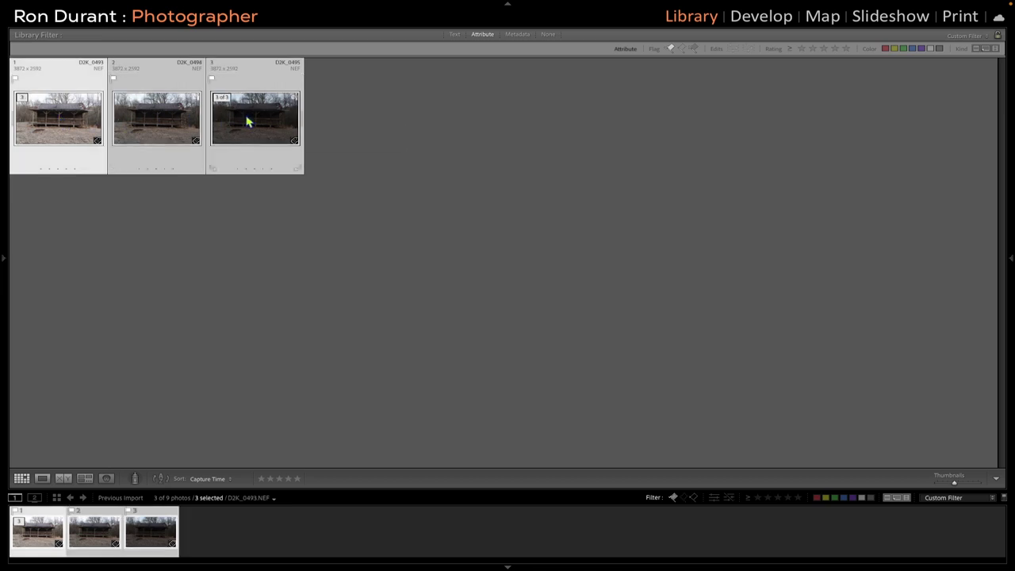
right_click(248, 121)
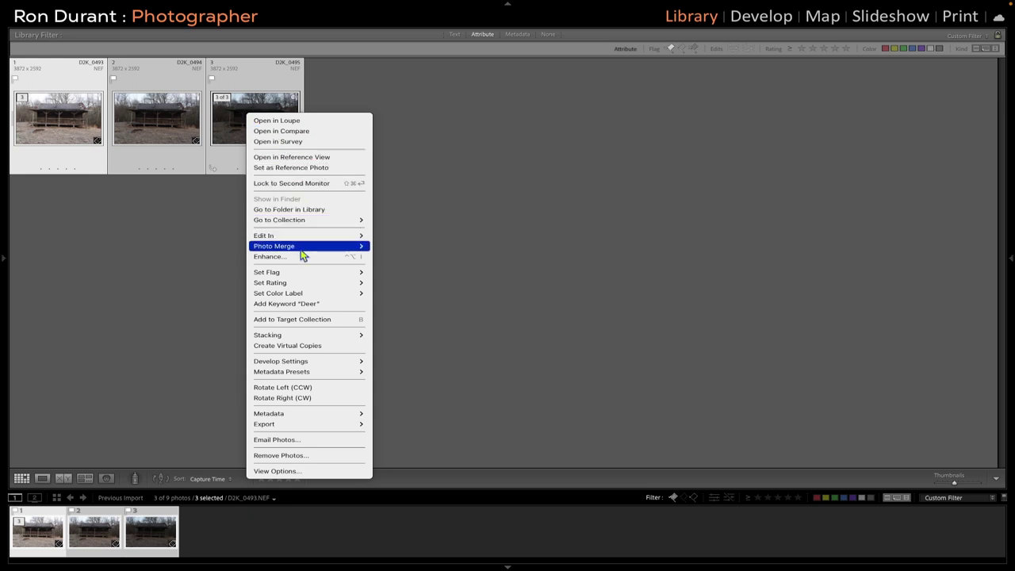
mouse_move(302, 249)
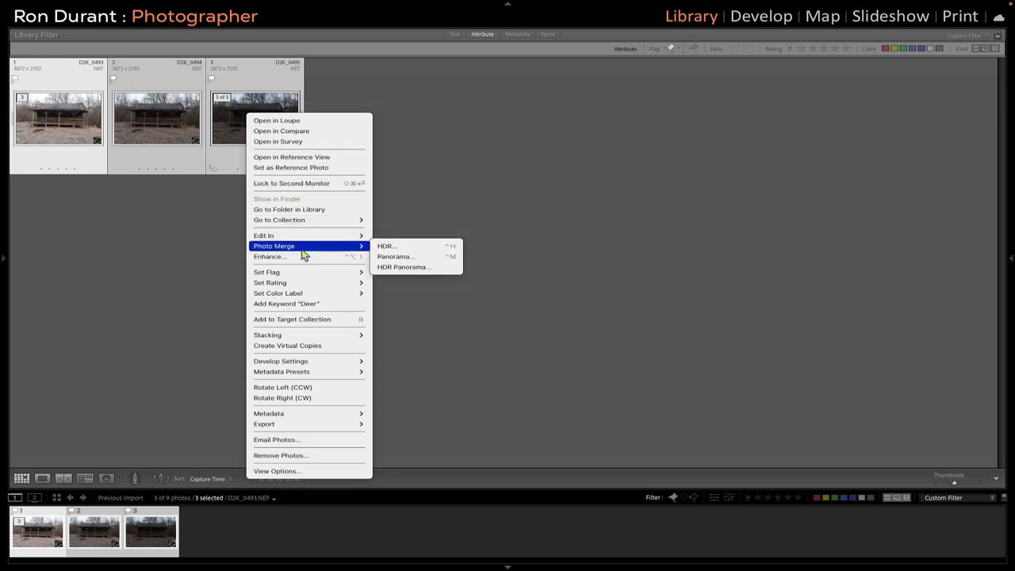
click(393, 251)
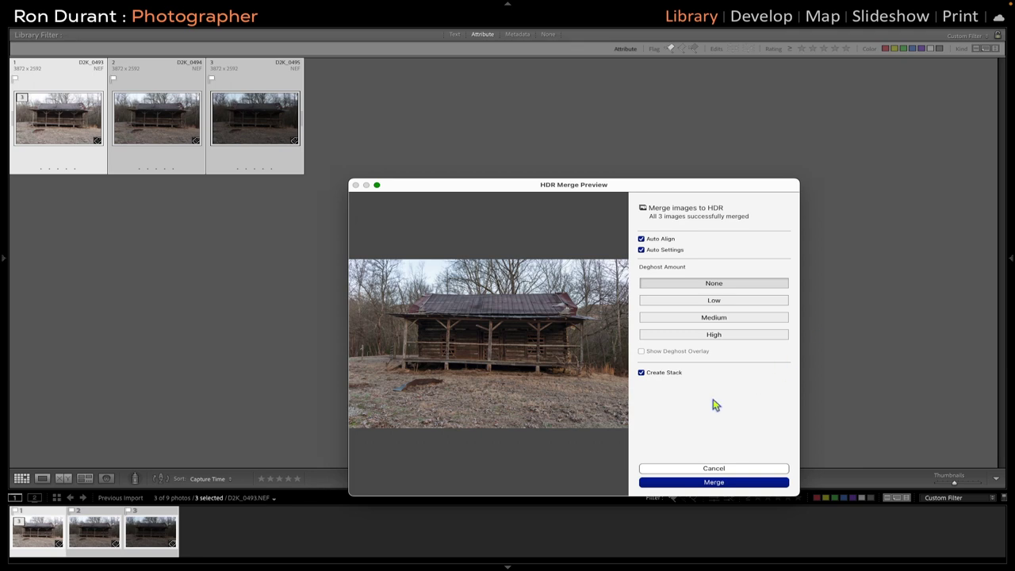
click(728, 482)
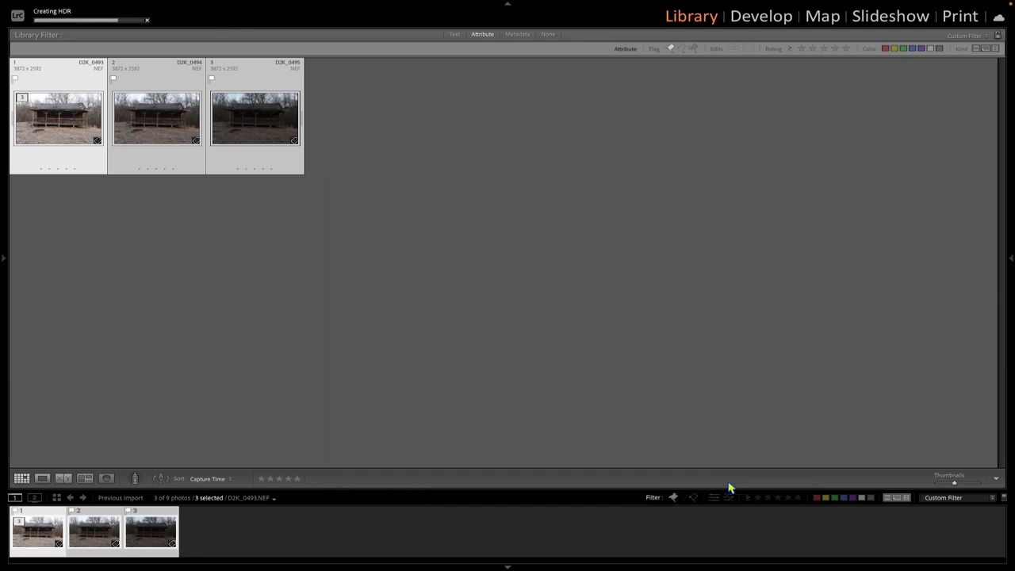
Turn off the library filters, flag D2K_0493-HDR as a pick, and show only flagged photos with its stack expanded.
key(ctrl+l)
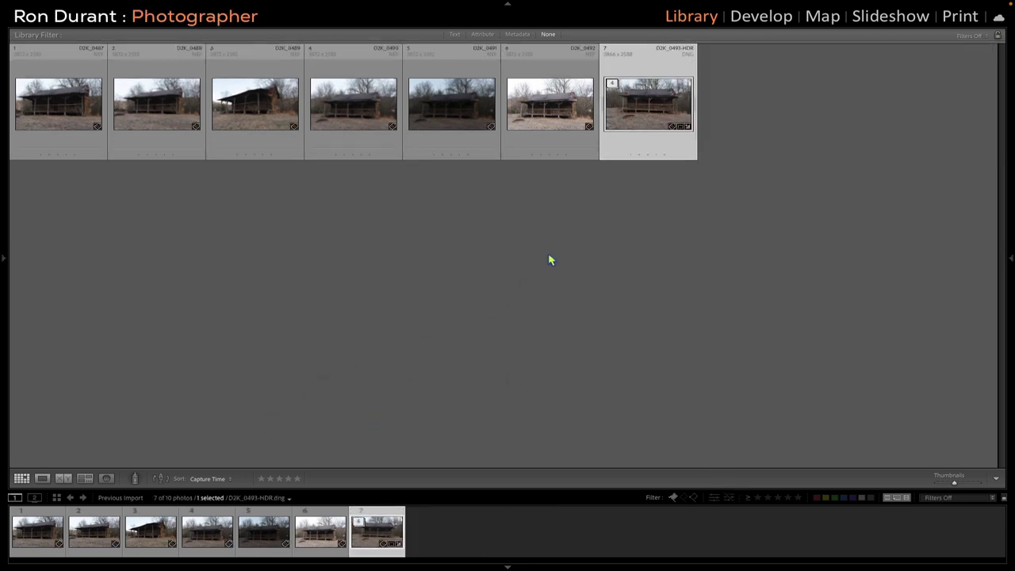
key(p)
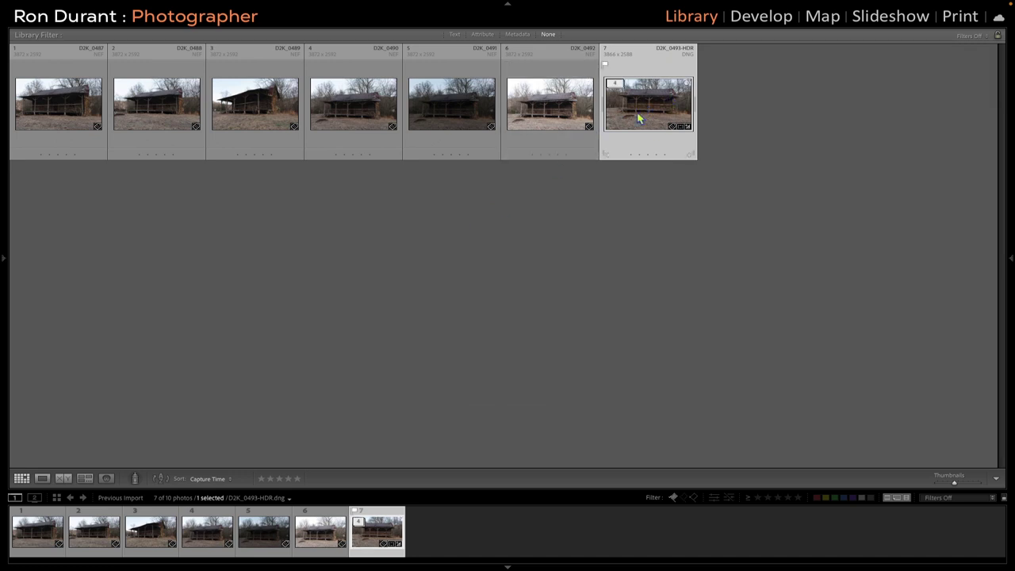
click(672, 497)
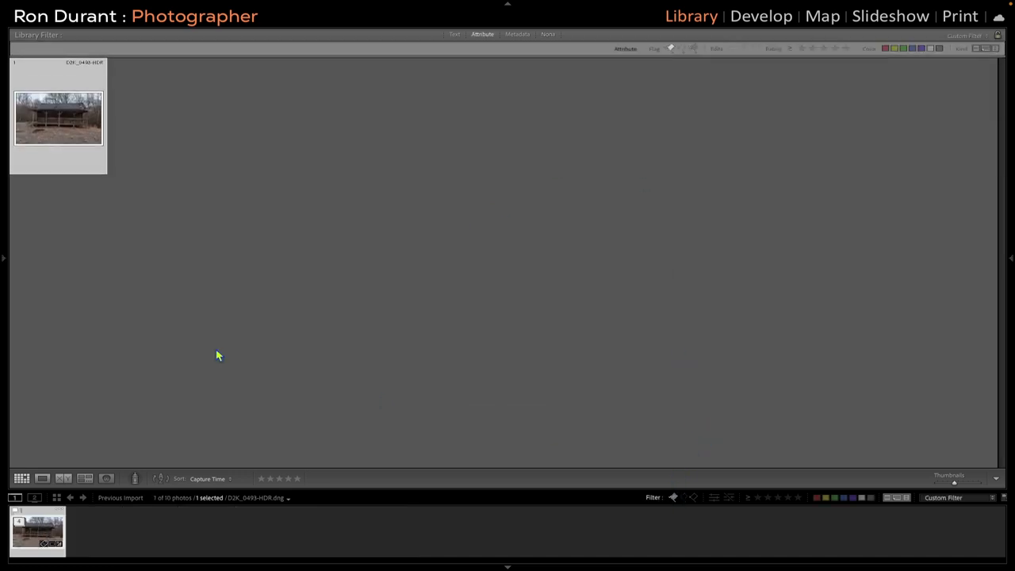
click(24, 100)
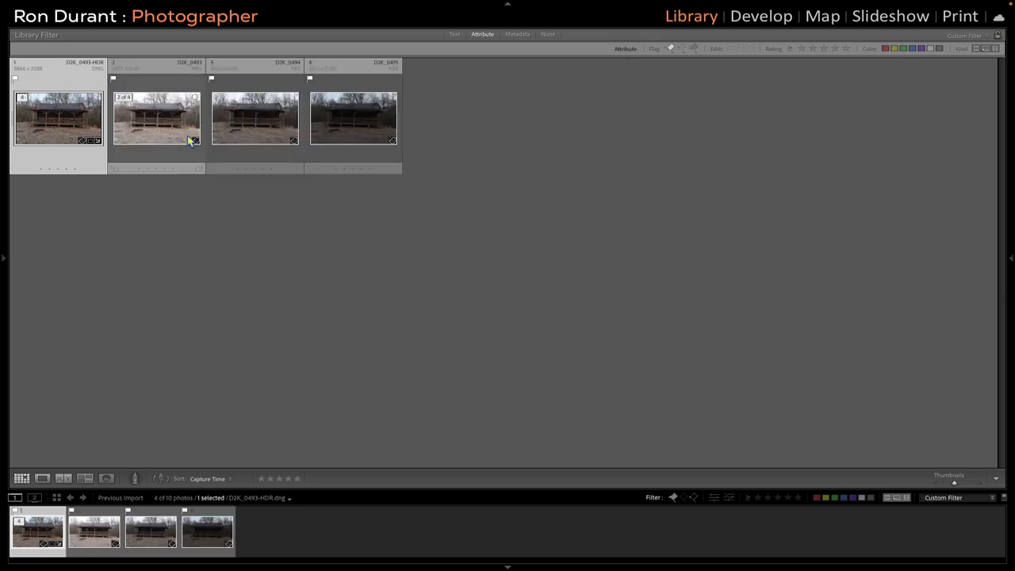
Compare the merged HDR photo with its three source exposures at full view, ending on the HDR version.
double_click(51, 128)
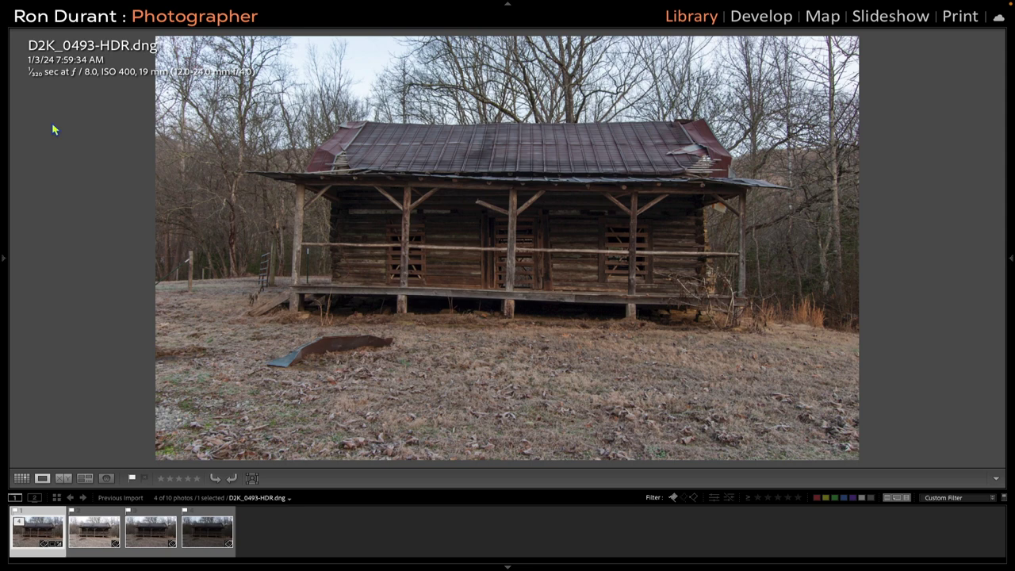
key(Right)
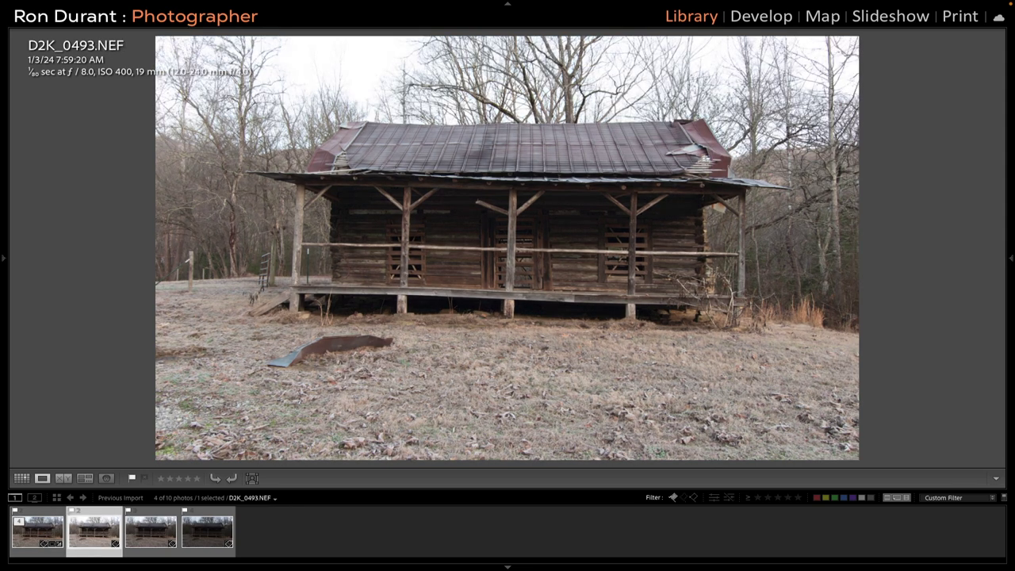
key(Right)
key(Right)
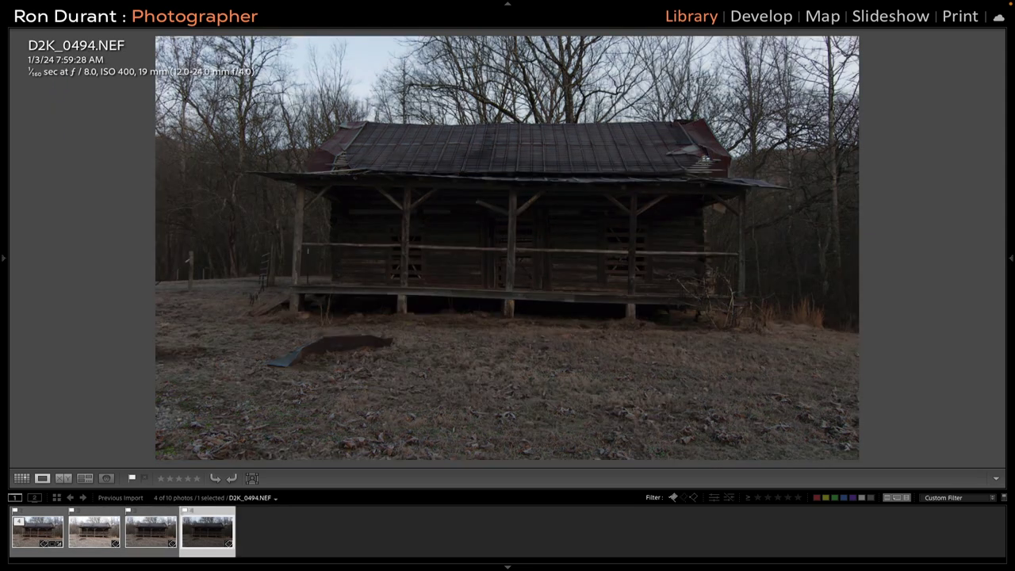
key(Left)
key(Left)
key(Left)
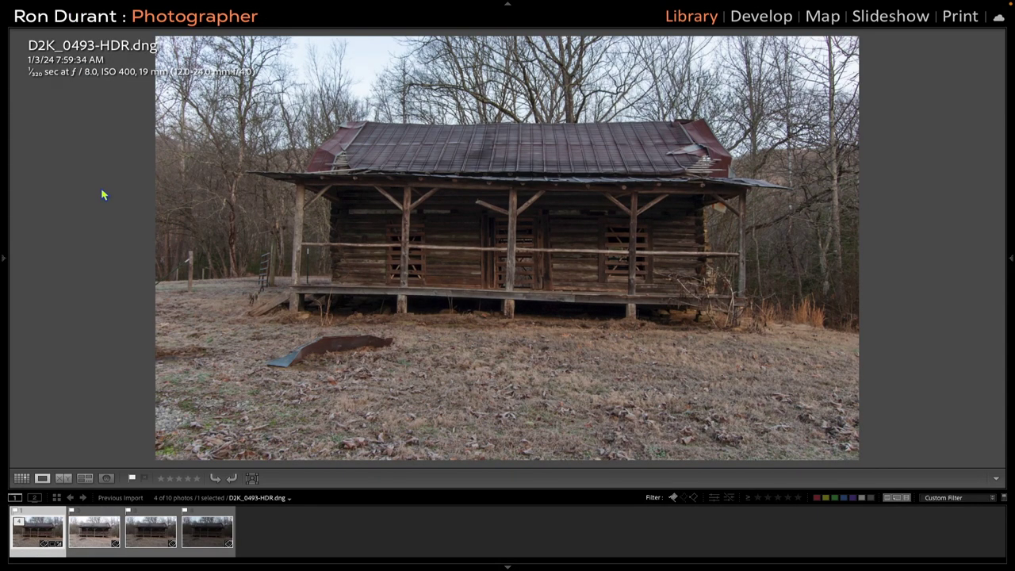
In Develop, set the HDR photo's Shadows to +100 and straighten it along the porch roof edge to an angle of -1.18.
click(762, 25)
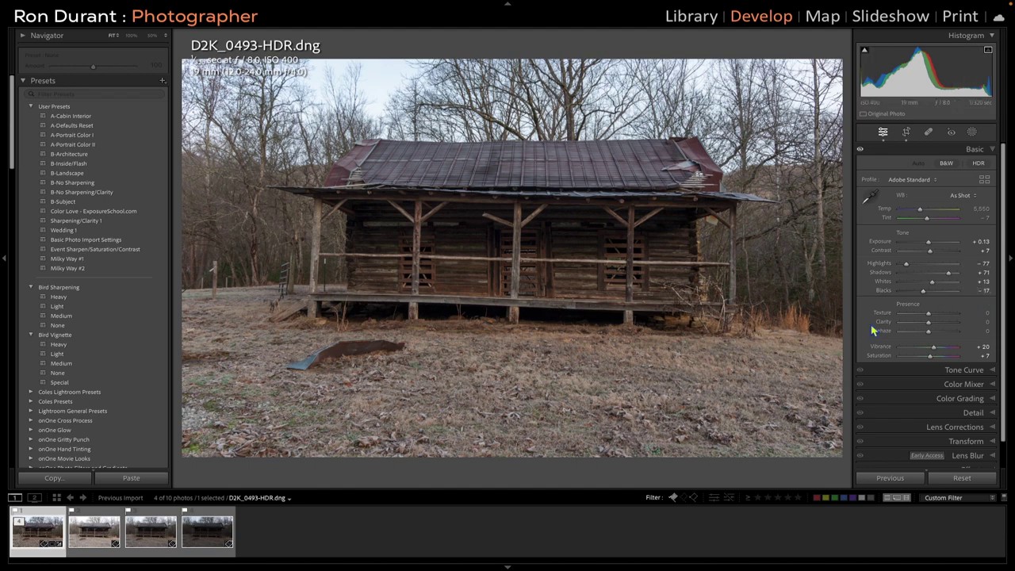
drag(948, 273, 966, 278)
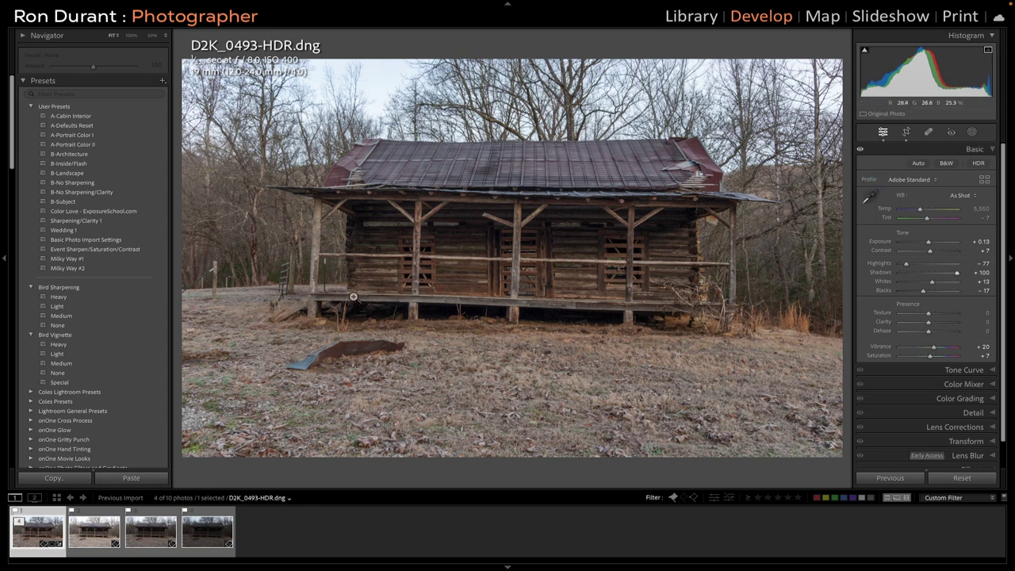
click(906, 134)
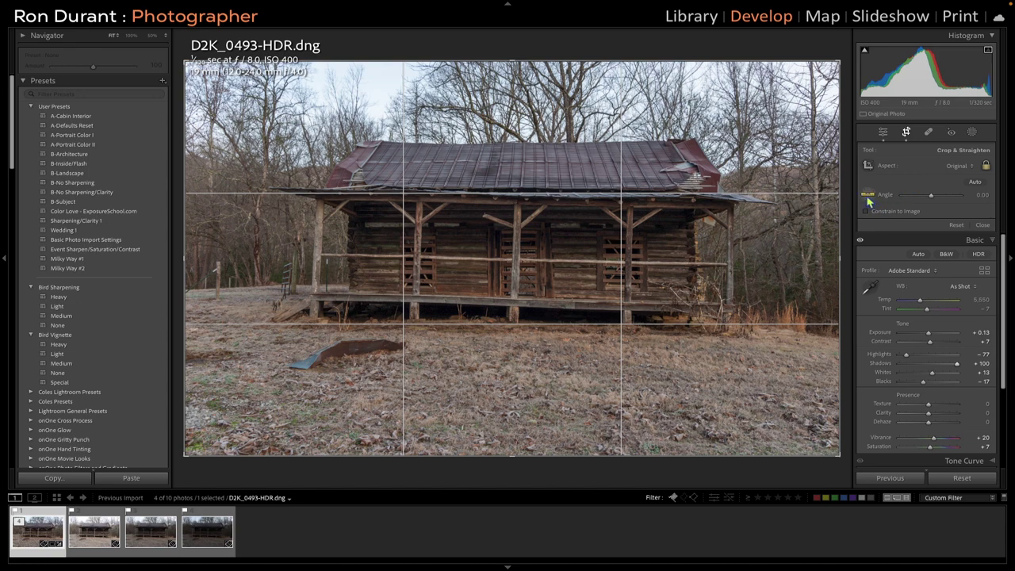
click(867, 197)
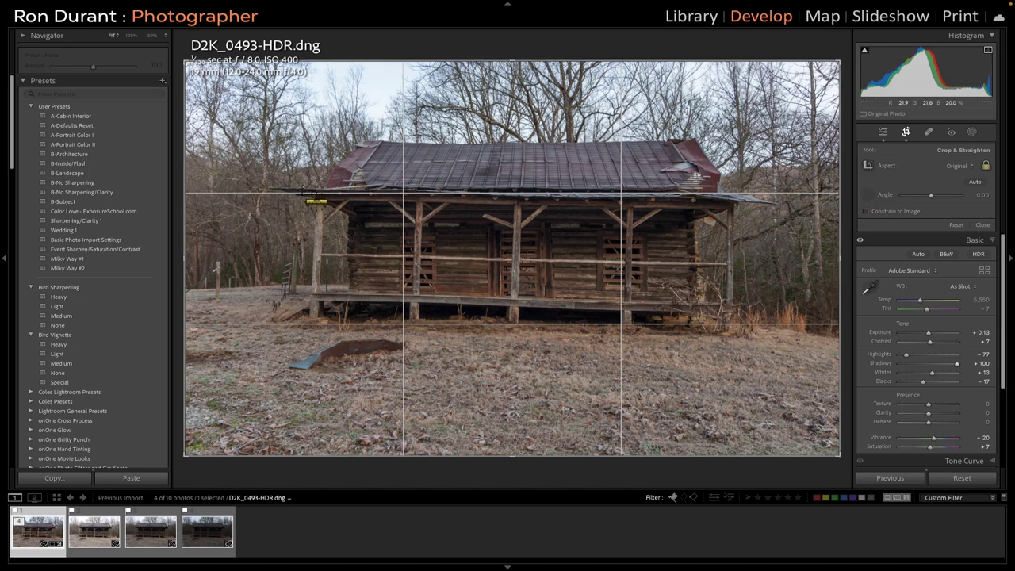
drag(302, 190, 729, 199)
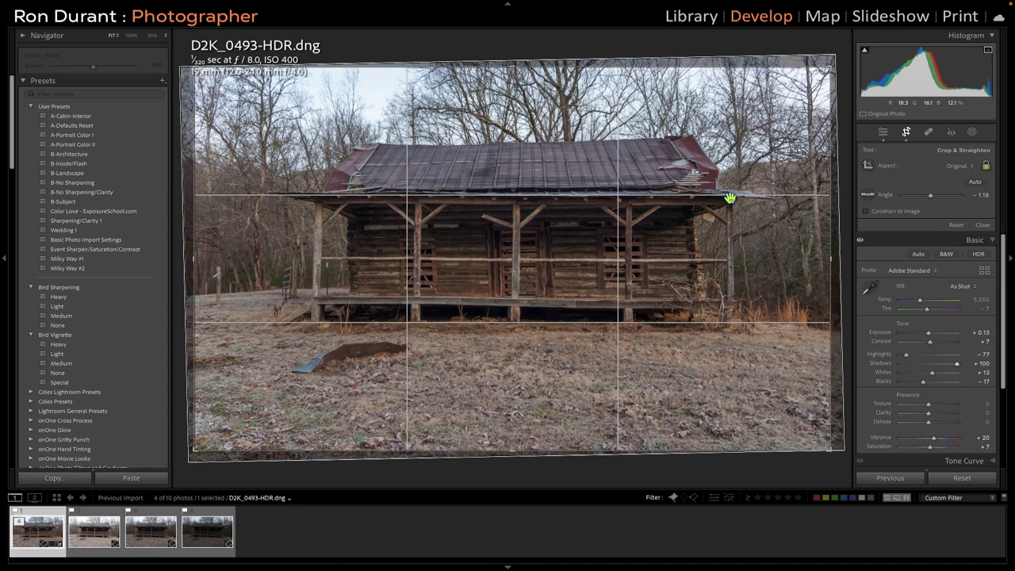
key(Return)
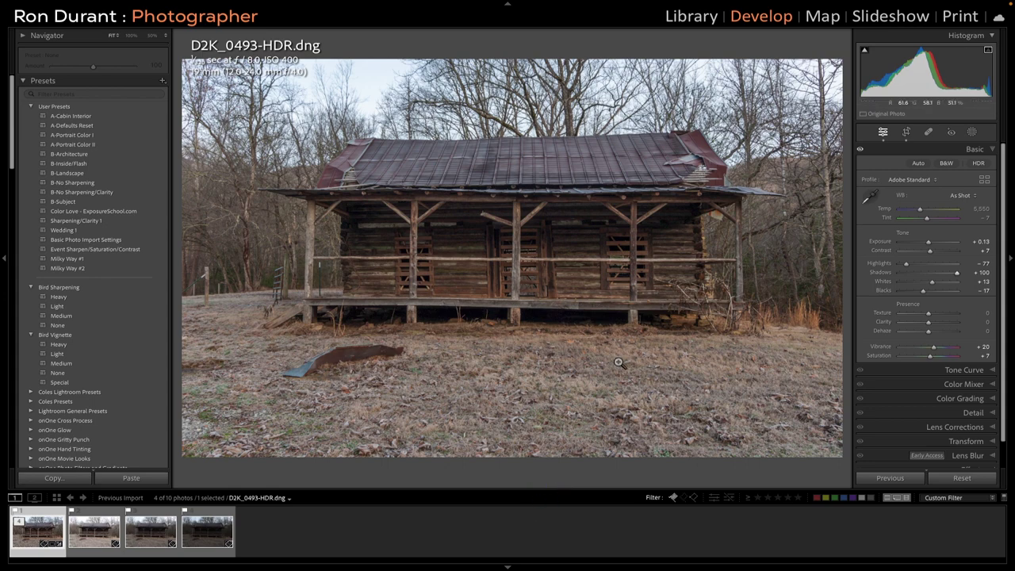
Add a Sky mask and set its Exposure to -0.87, Contrast to -22 and Highlights to -24.
click(972, 134)
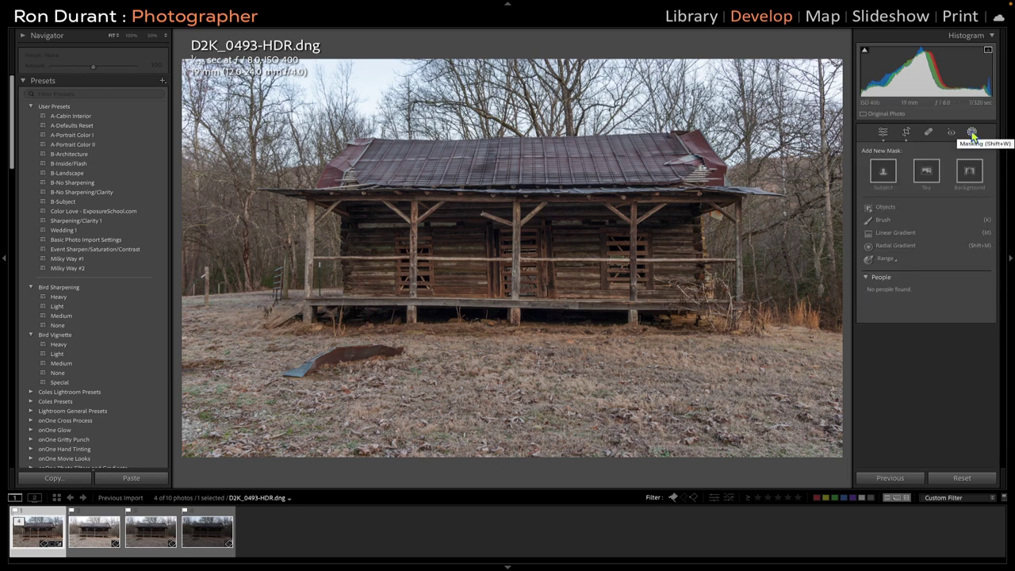
click(926, 174)
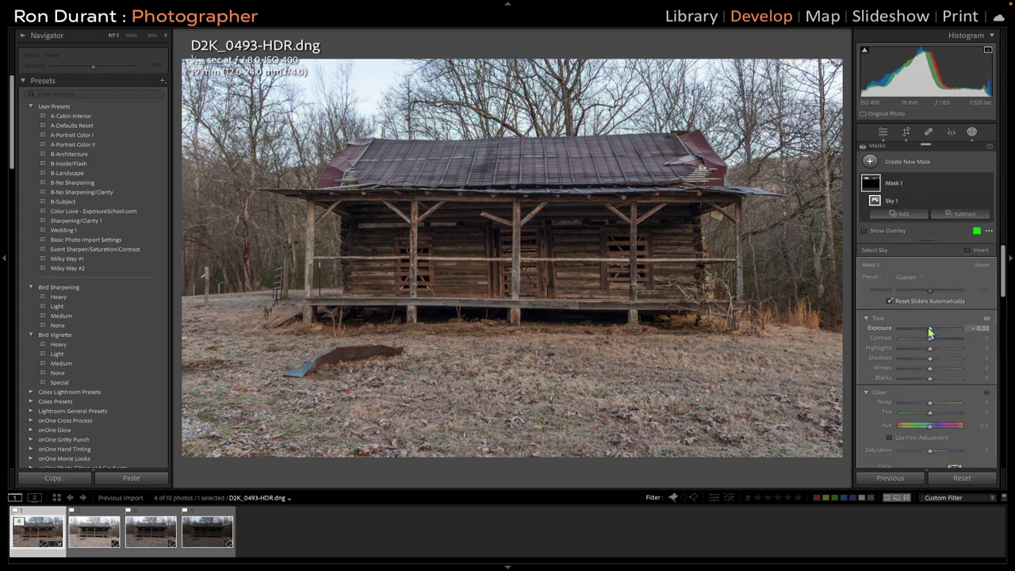
scroll(930, 332, down, 9)
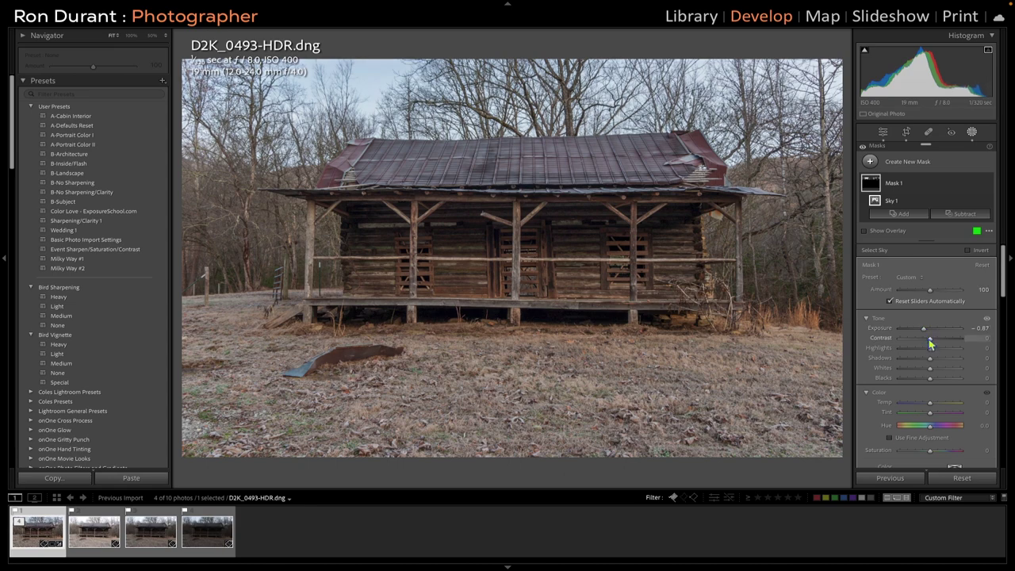
drag(929, 341, 923, 349)
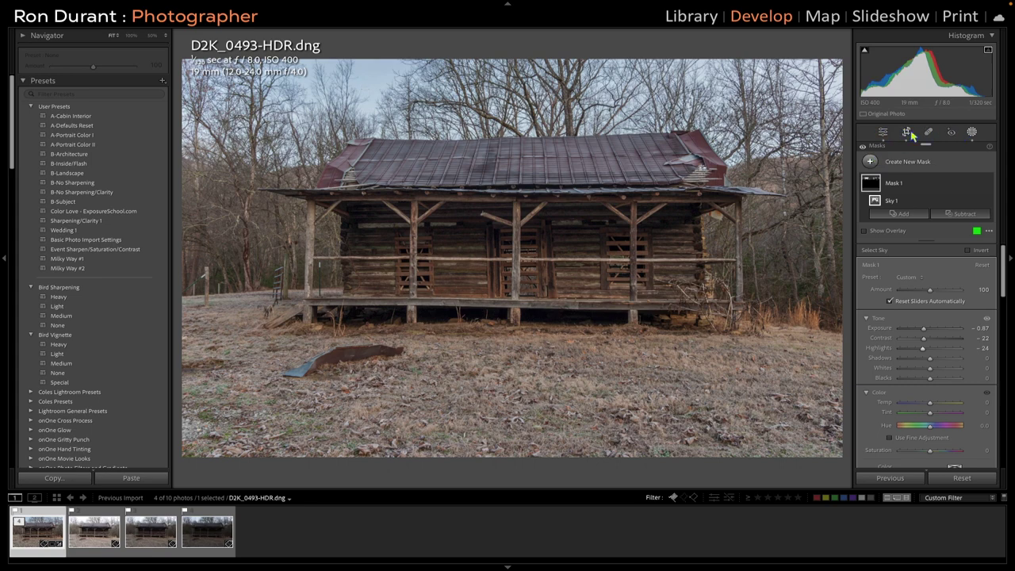
click(972, 134)
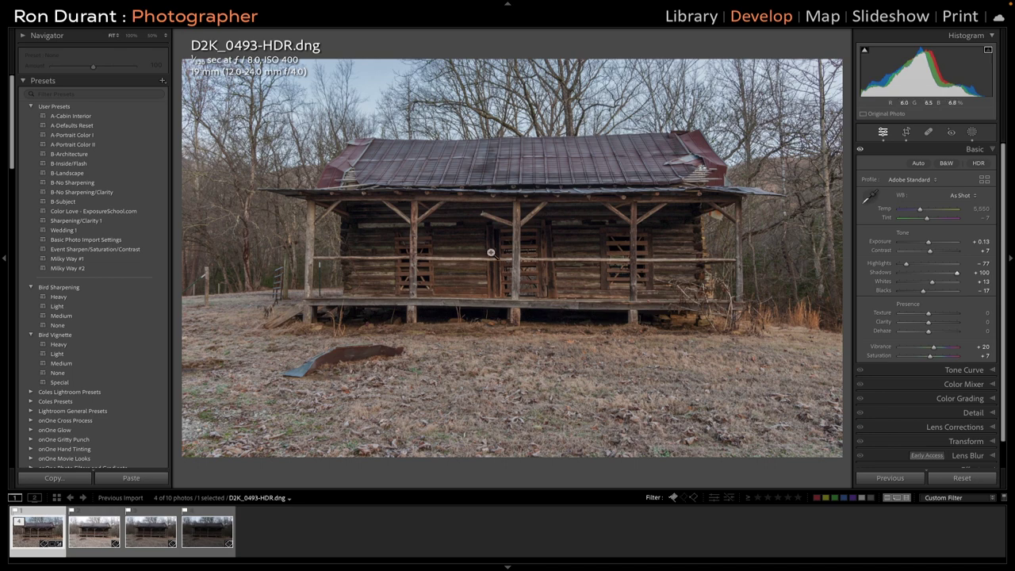
Open the edited HDR photo in Adobe Photoshop 2023 for further editing.
right_click(491, 255)
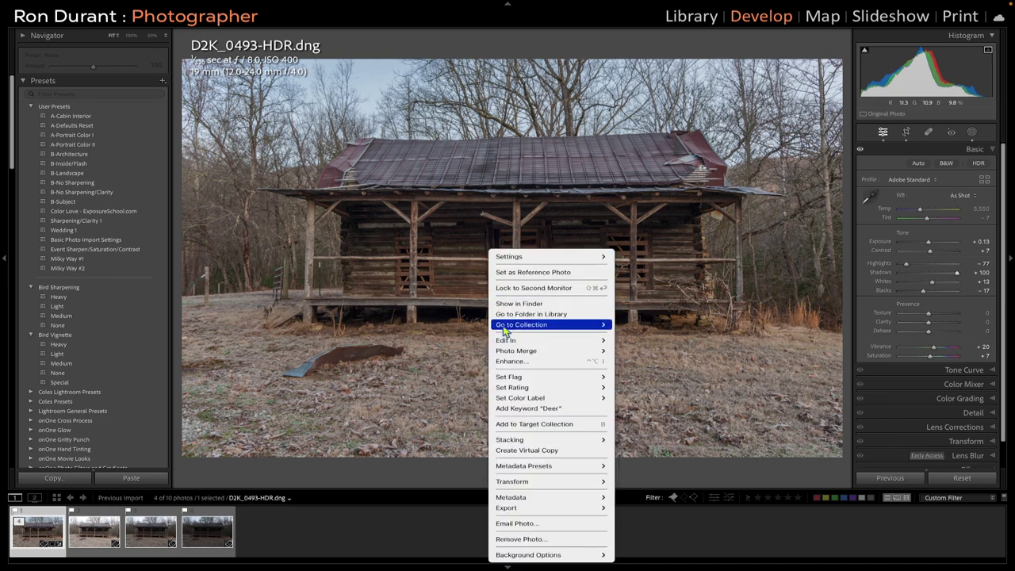
mouse_move(547, 340)
click(662, 294)
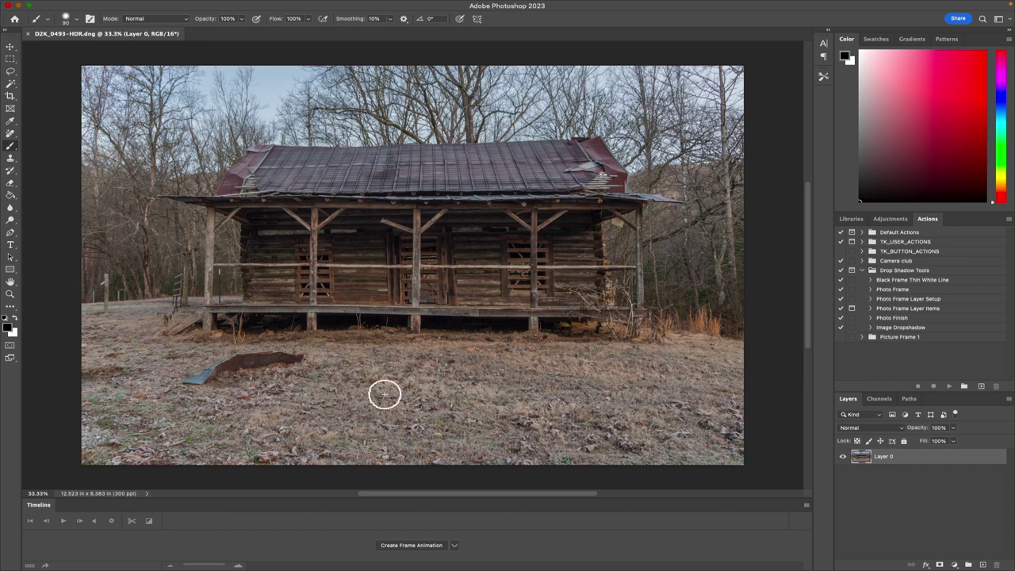
Apply the Nik 6 Color Efex Brilliance/Warmth filter to the photo using the 02 - Increase Saturation preset.
click(245, 4)
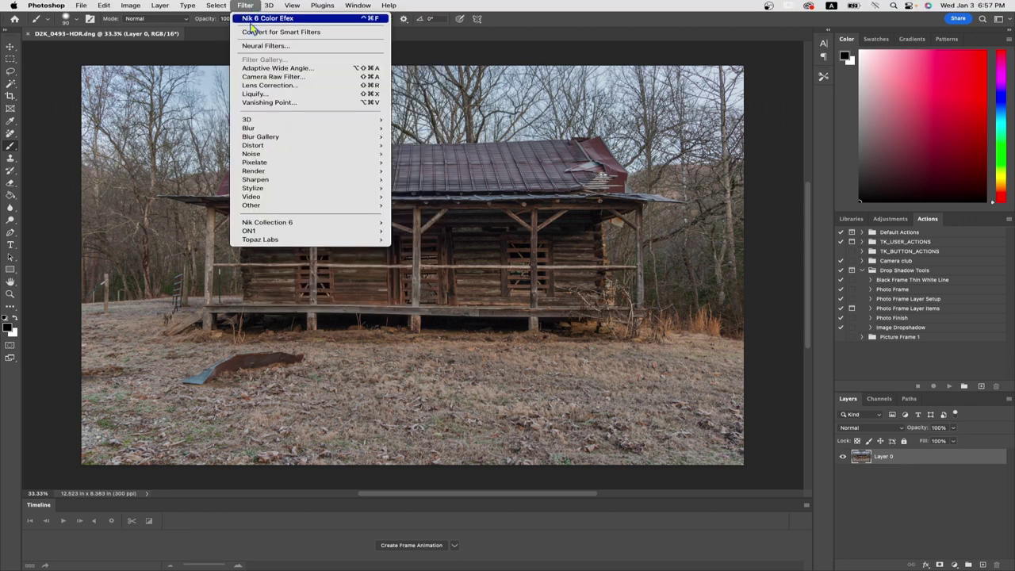
mouse_move(284, 227)
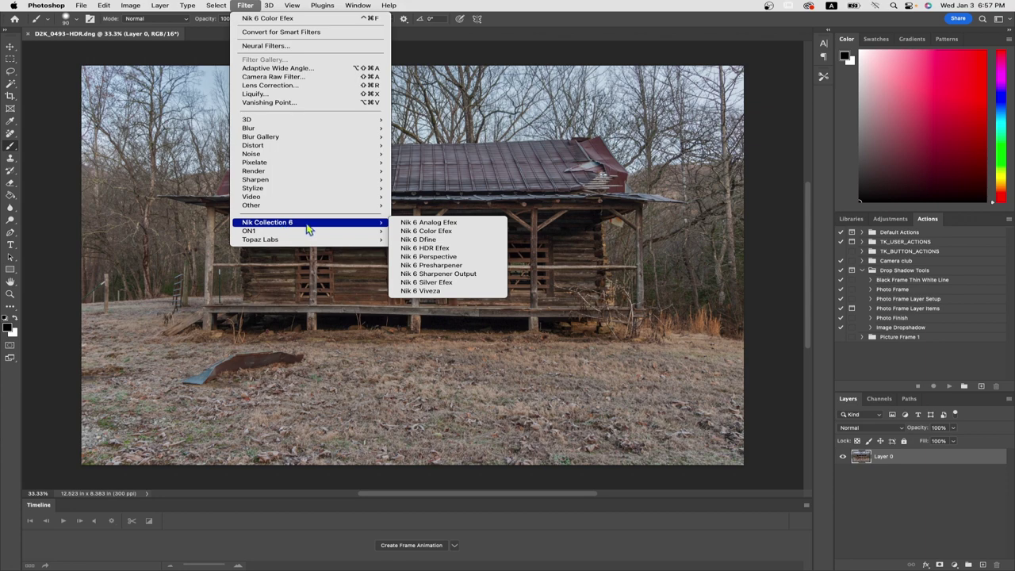
click(427, 233)
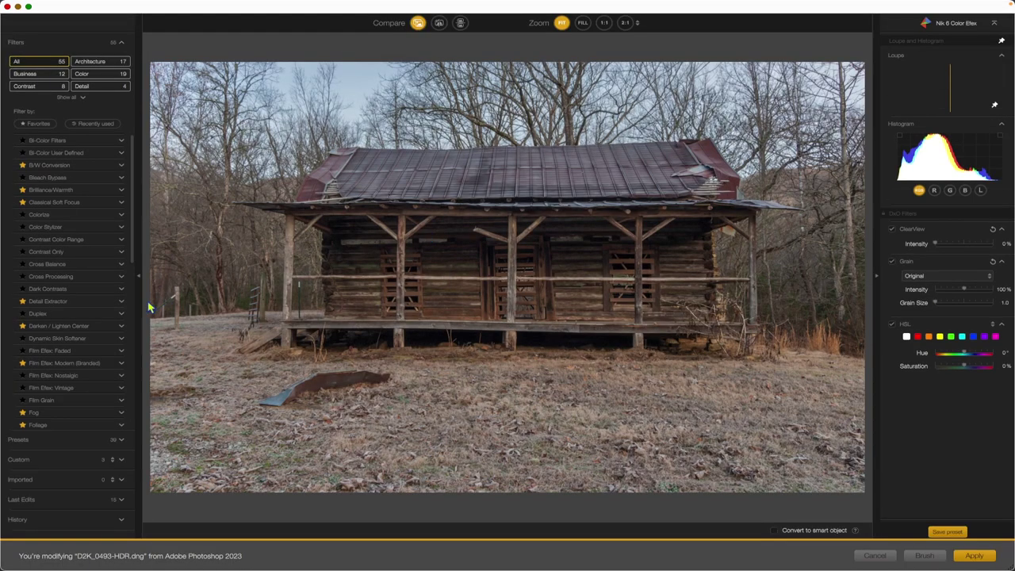
click(122, 190)
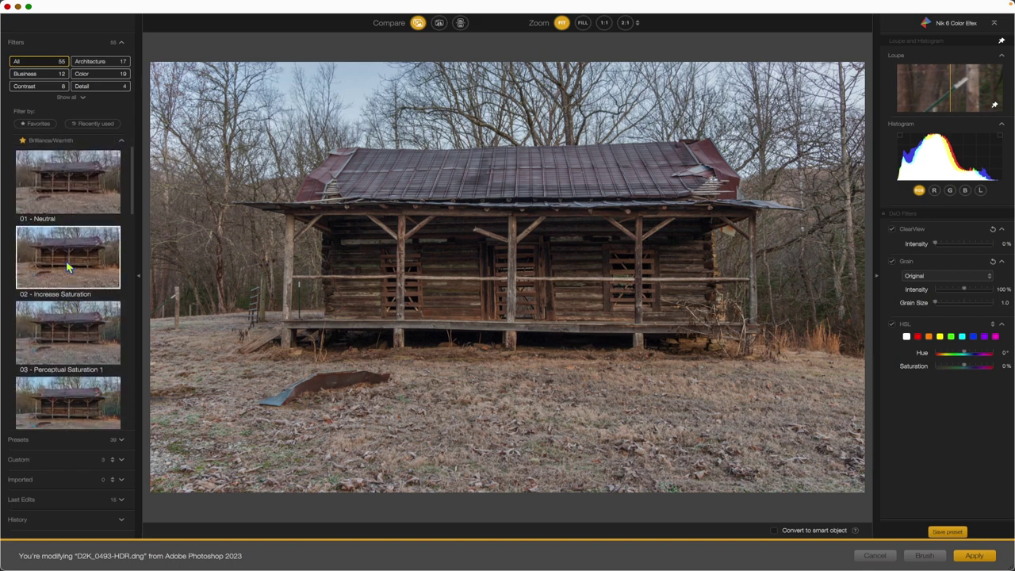
click(68, 268)
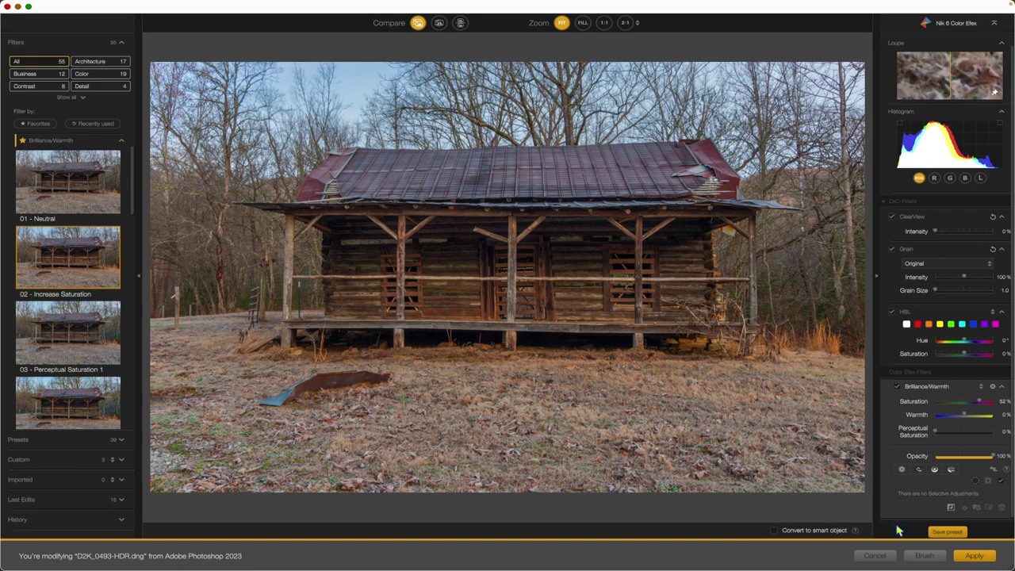
click(974, 555)
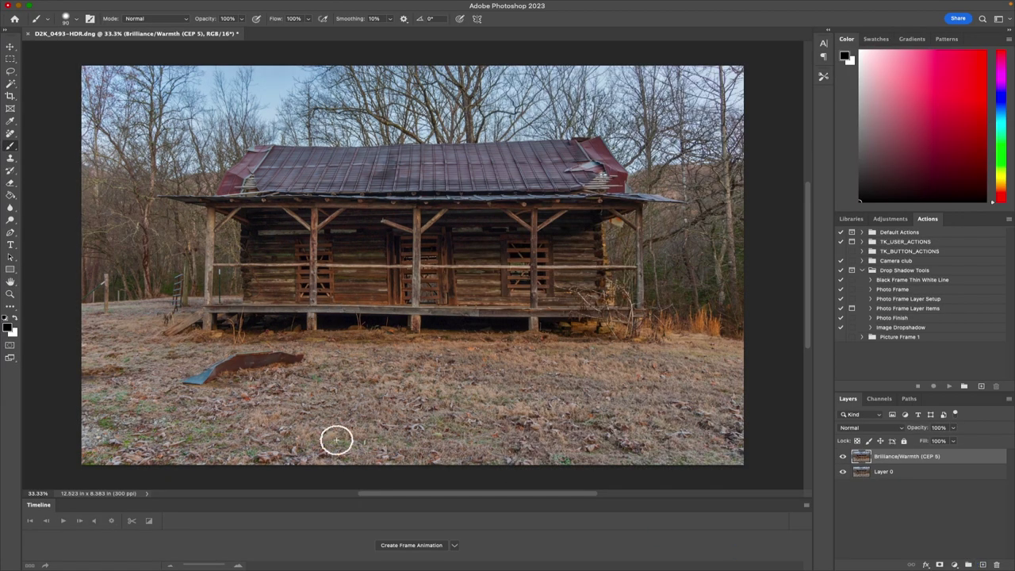
Apply the Nik 6 Color Efex Glamour Glow filter using the 02 - Stronger Glow preset with Highlights set to 100%.
mouse_move(311, 6)
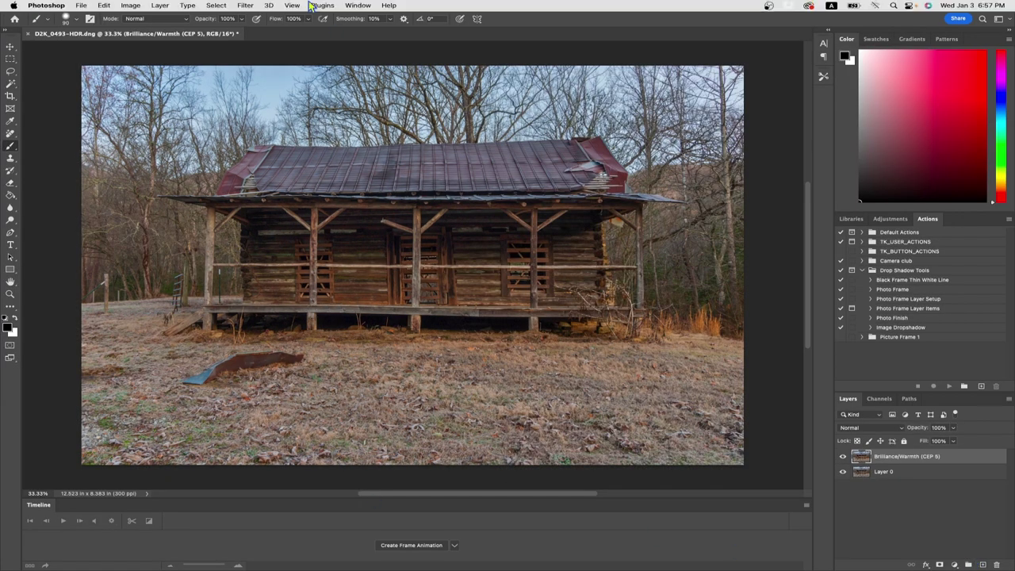
click(245, 5)
mouse_move(294, 222)
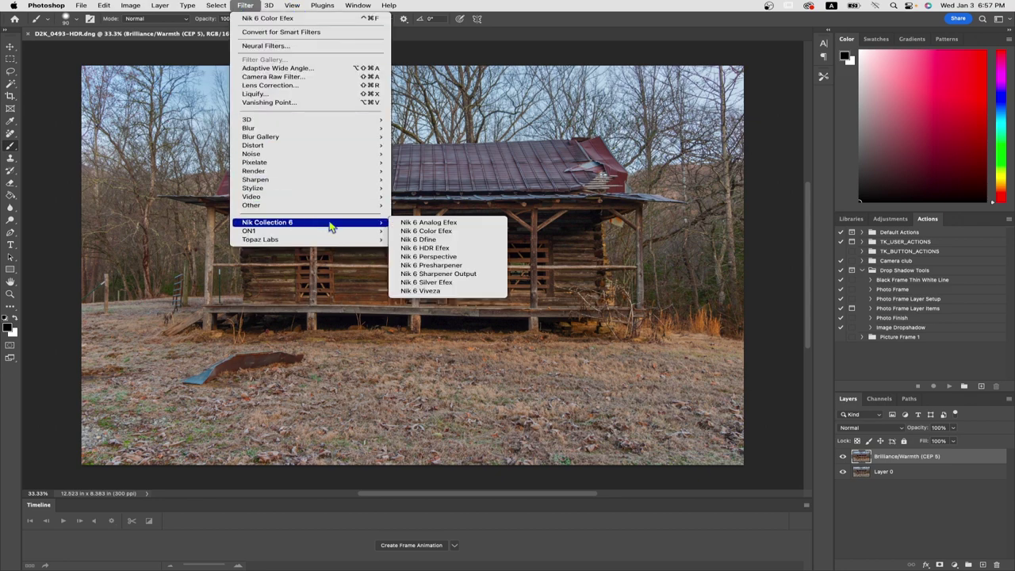
click(432, 232)
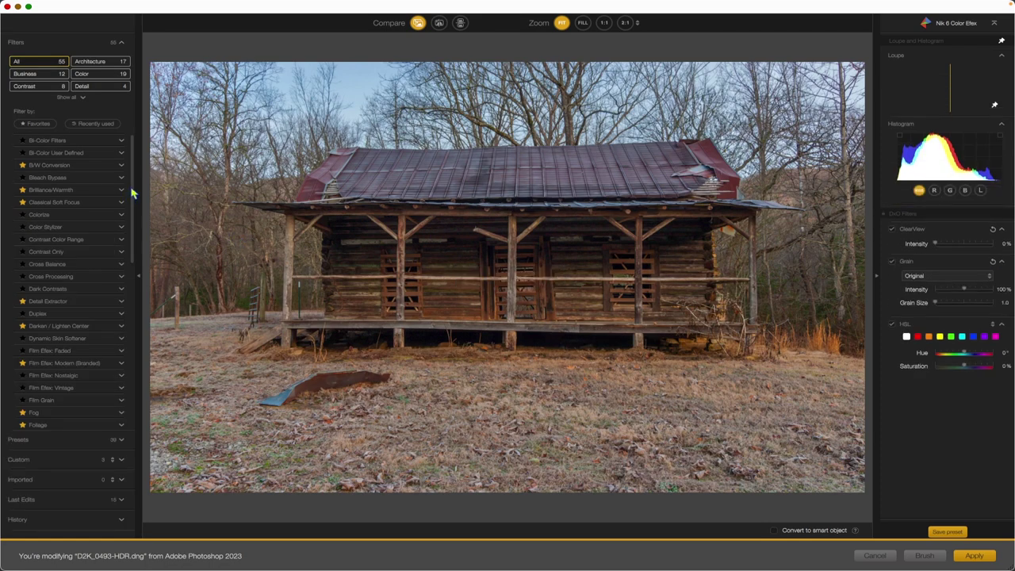
drag(132, 193, 131, 254)
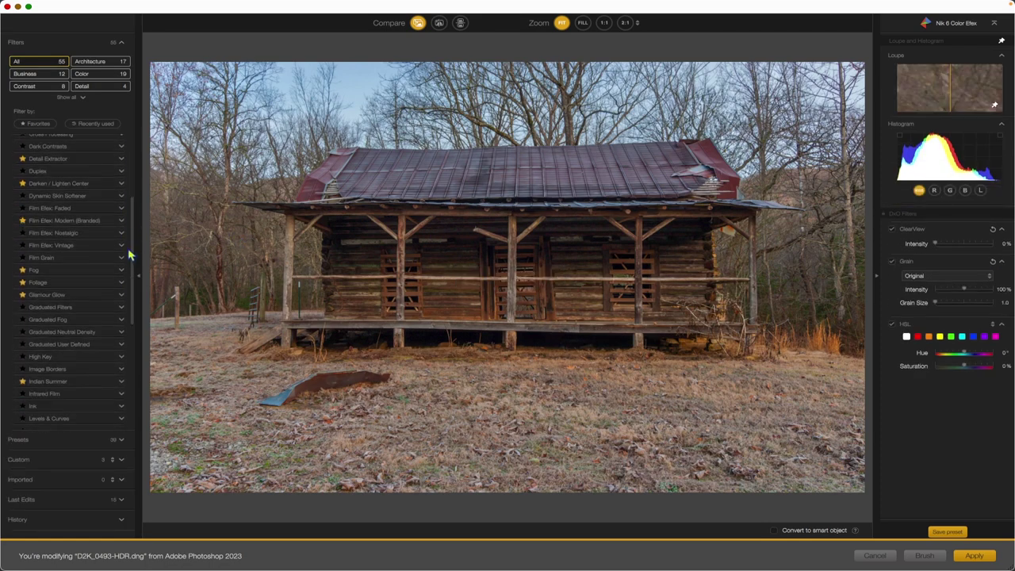
click(120, 292)
scroll(75, 317, down, 4)
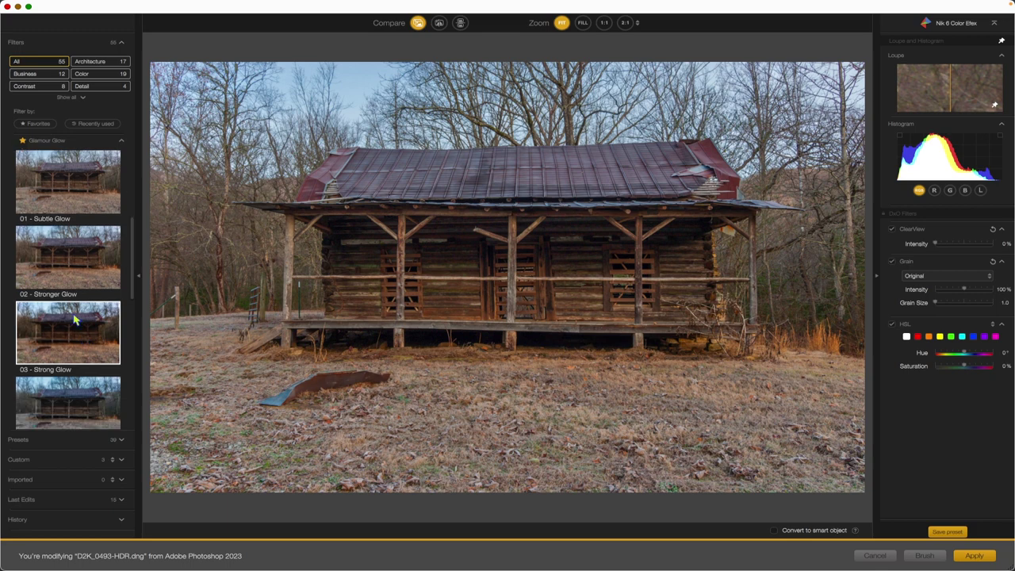
click(63, 267)
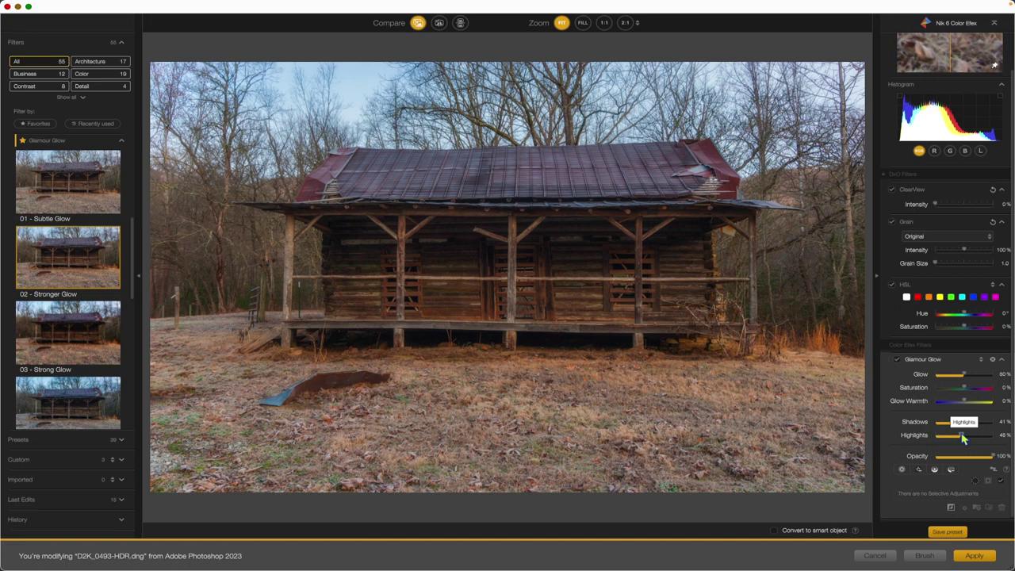
drag(961, 438, 991, 436)
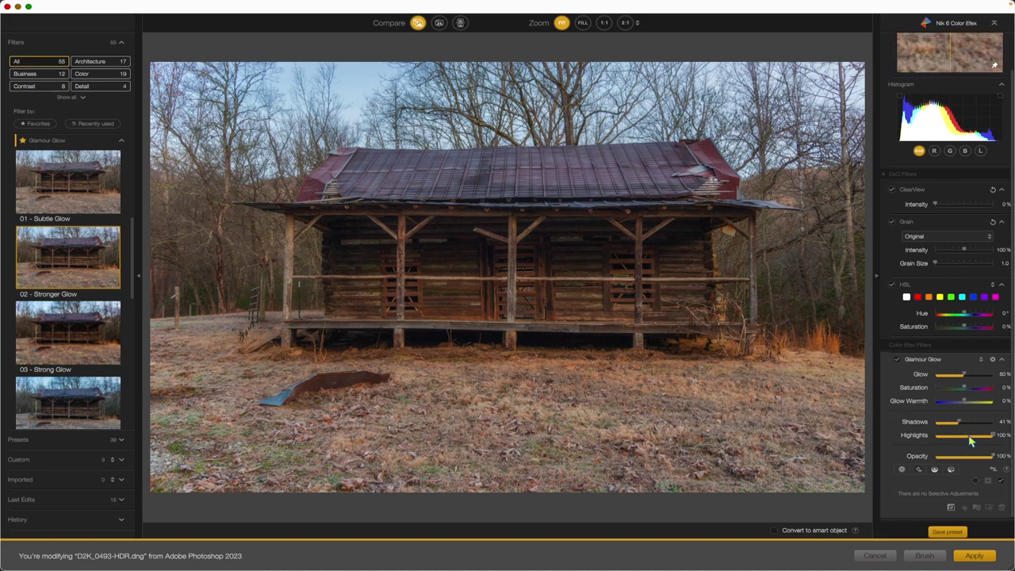
click(972, 556)
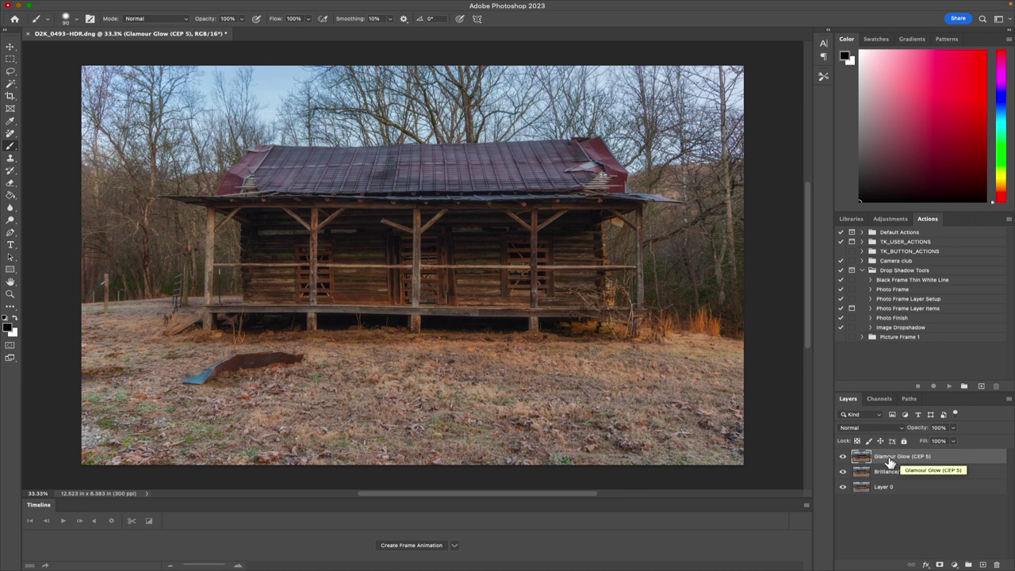
Add a layer mask to the Glamour Glow layer and paint black over the shaded porch wall with a 175 px brush.
click(940, 565)
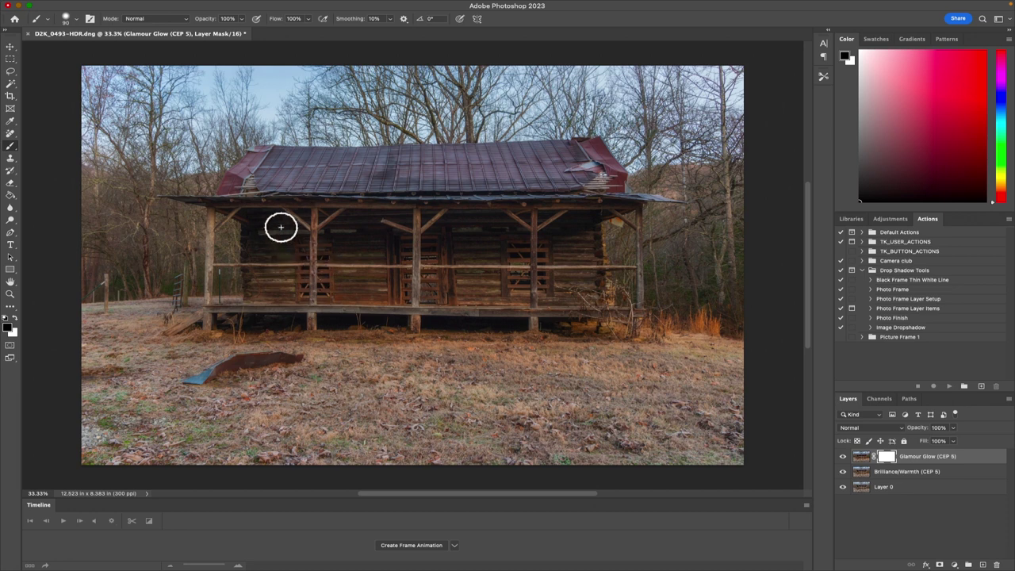
scroll(269, 226, up, 1)
drag(269, 226, 287, 226)
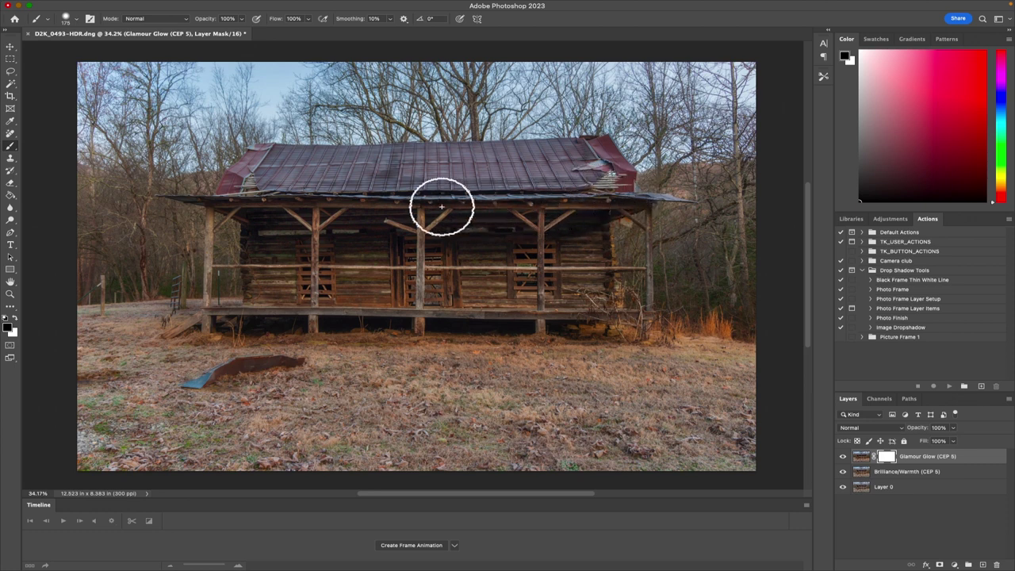
drag(220, 208, 208, 238)
Reduce the brush to 35 px and paint black on the Glamour Glow mask along the porch posts.
key(bracketleft)
key(bracketleft)
key(bracketleft)
key(bracketleft)
key(bracketleft)
key(bracketleft)
key(bracketleft)
key(bracketleft)
key(bracketleft)
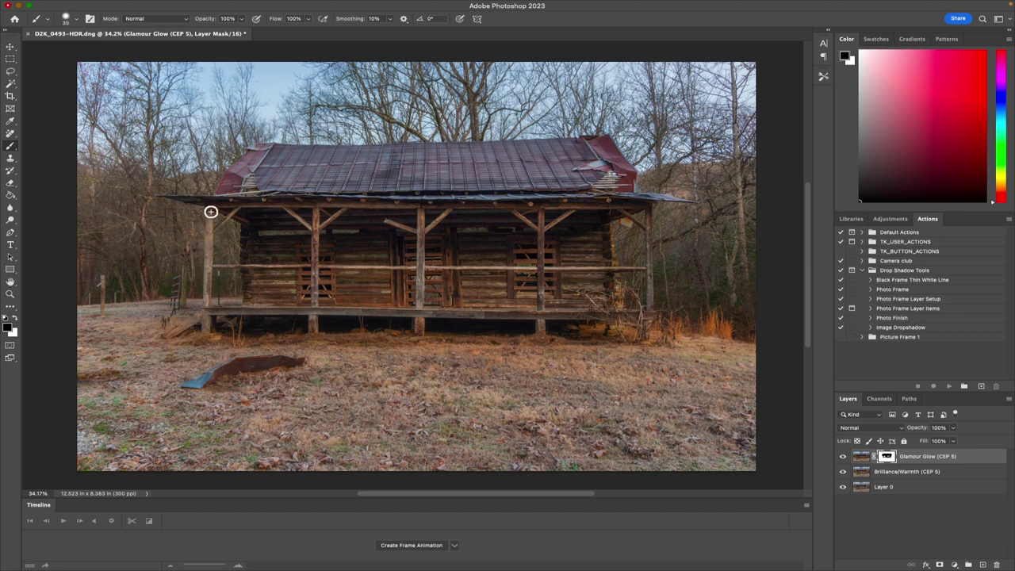
drag(211, 212, 207, 297)
mouse_move(312, 299)
mouse_down()
mouse_move(315, 235)
mouse_move(315, 248)
mouse_up()
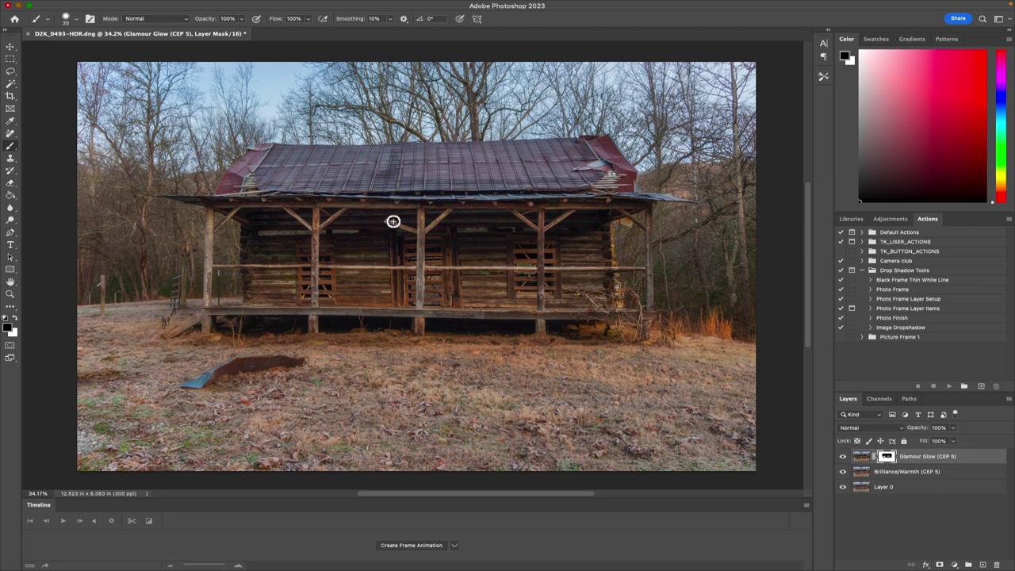
Enlarge the brush to 175 px and extend the black paint on the Glamour Glow mask over the rest of the porch wall.
key(bracketright)
key(bracketright)
key(bracketright)
key(bracketright)
key(bracketright)
key(bracketright)
key(bracketright)
key(bracketright)
key(bracketright)
key(bracketright)
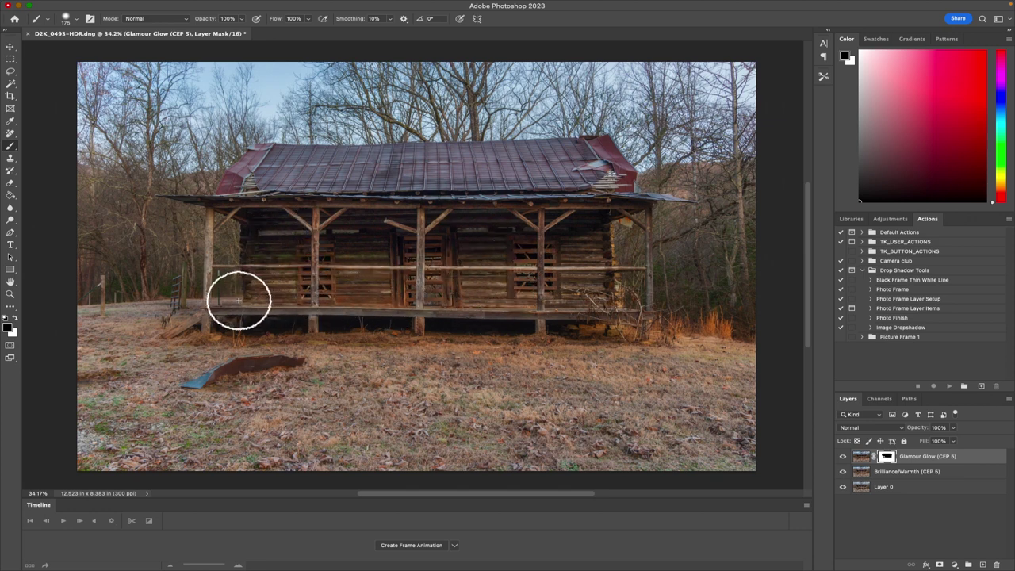
Toggle the Glamour Glow layer's visibility several times to compare the photo with and without it, leaving it visible.
click(842, 457)
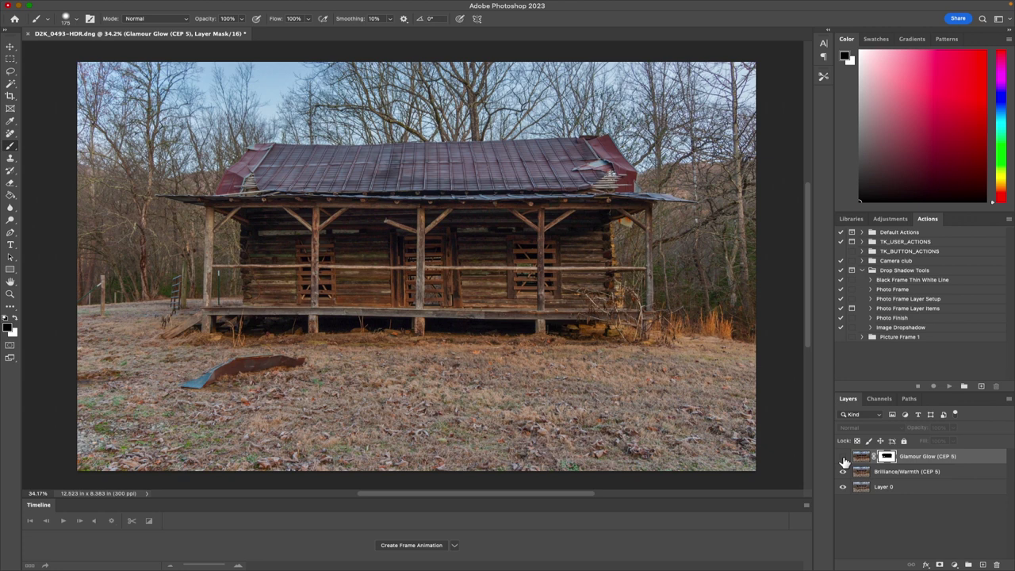
click(844, 458)
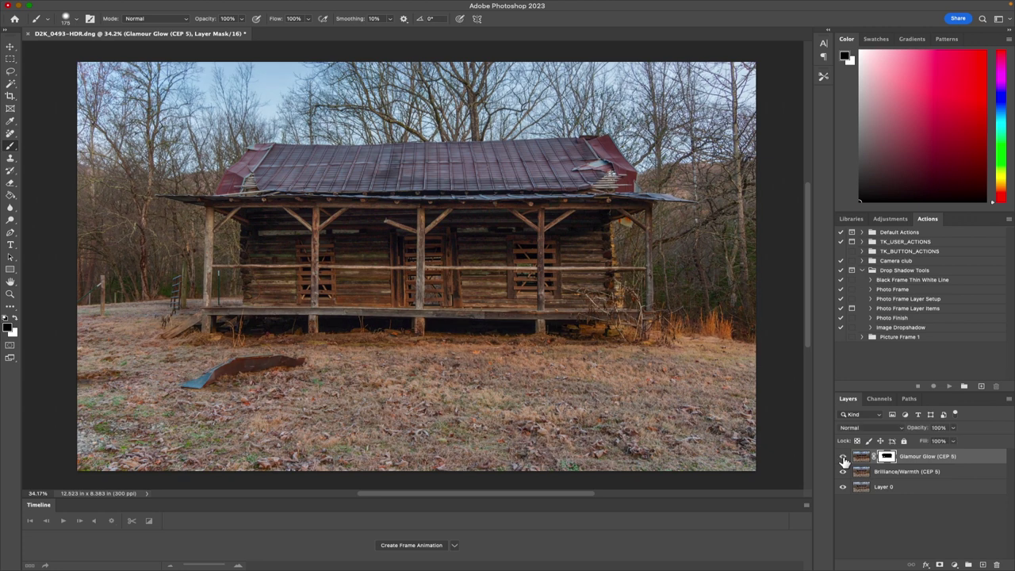
click(843, 457)
click(843, 457)
click(844, 457)
click(843, 457)
Flatten the image into a single layer and save it.
mouse_move(198, 8)
click(165, 8)
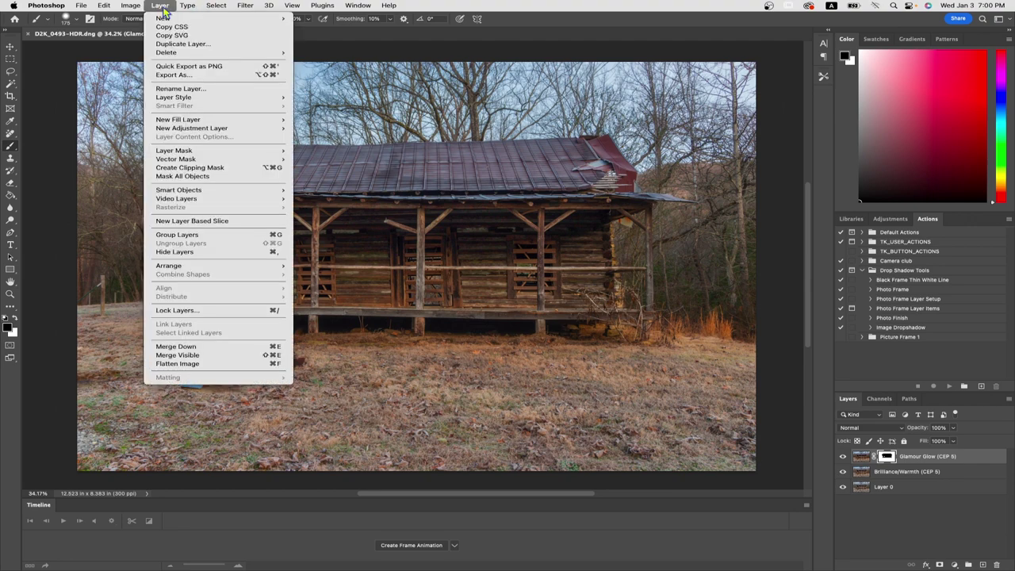
click(225, 364)
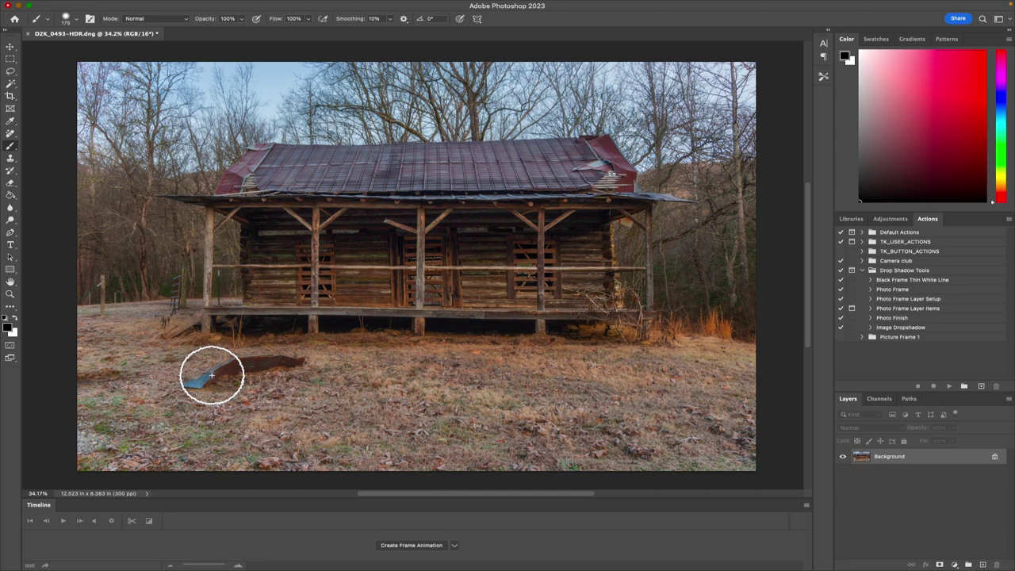
click(80, 7)
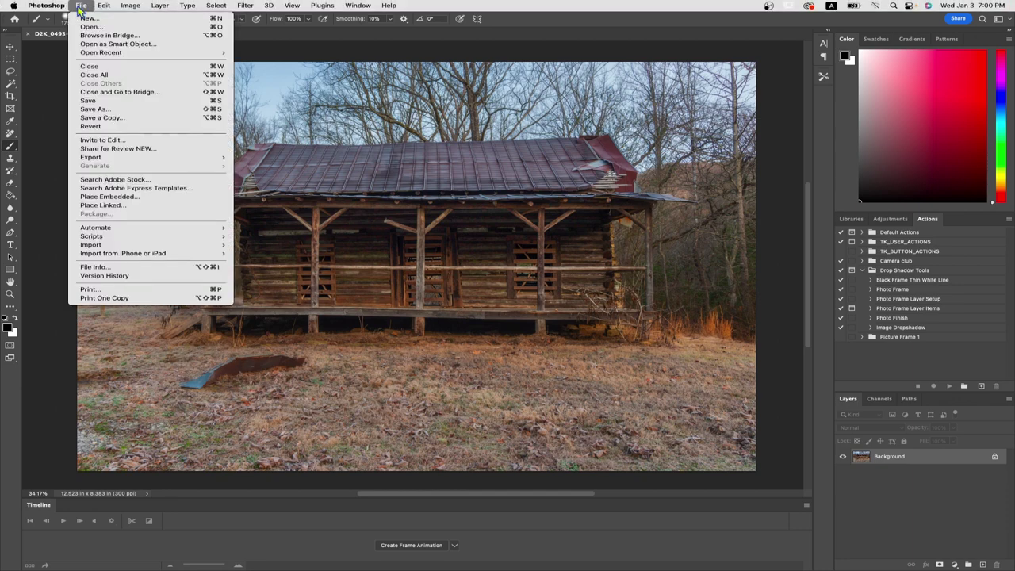
click(89, 100)
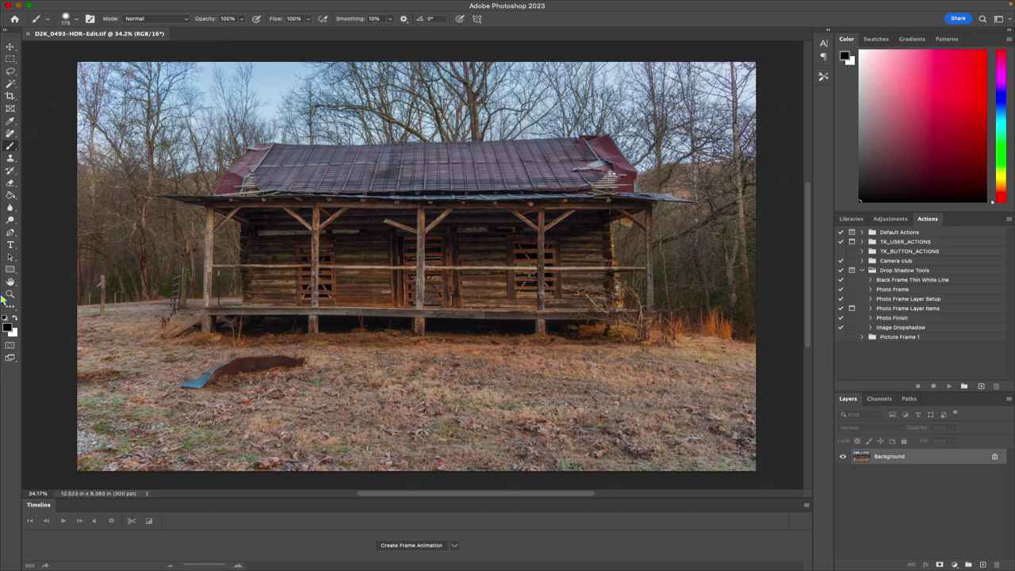
Switch to Lightroom Classic and compare D2K_0493-HDR-Edit.tif with D2K_0493-HDR.dng, ending with the edited TIFF selected.
mouse_move(6, 290)
click(21, 459)
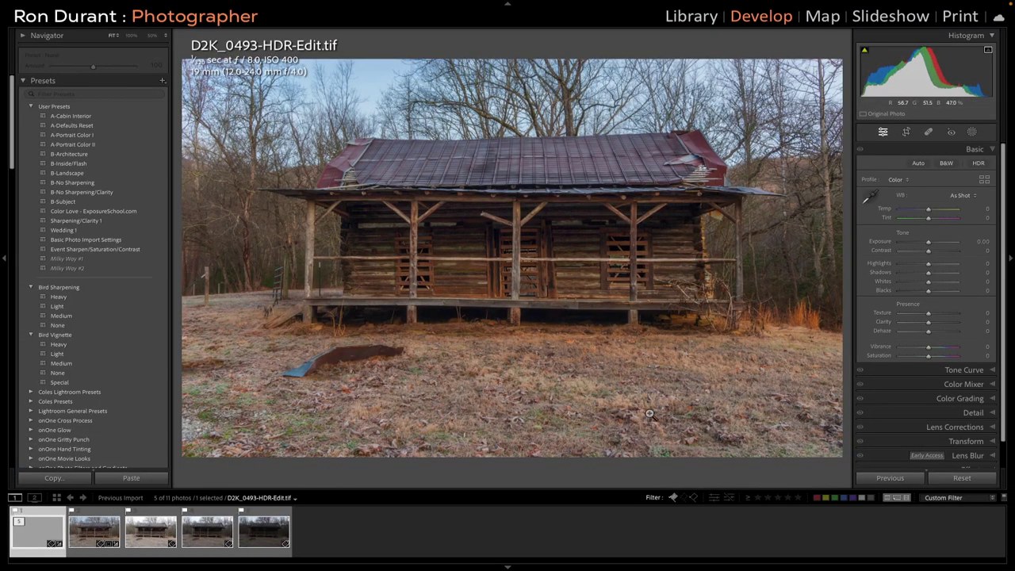
click(90, 539)
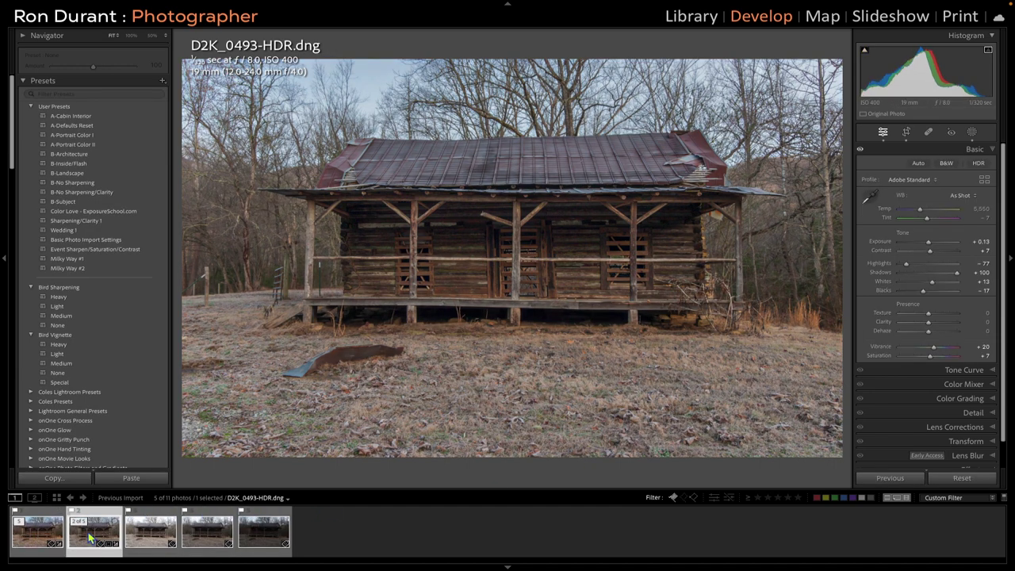
click(46, 542)
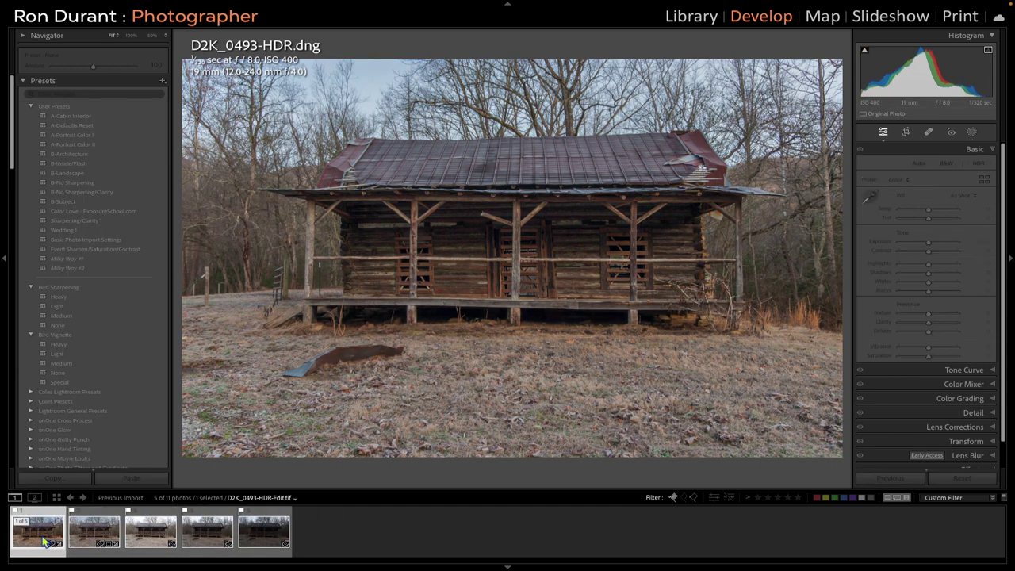
click(89, 539)
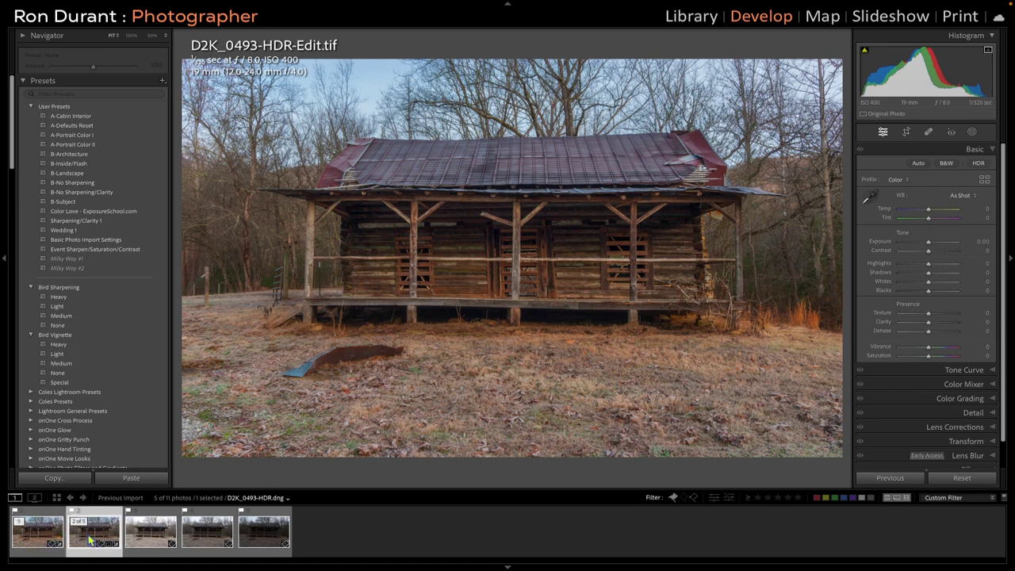
click(29, 540)
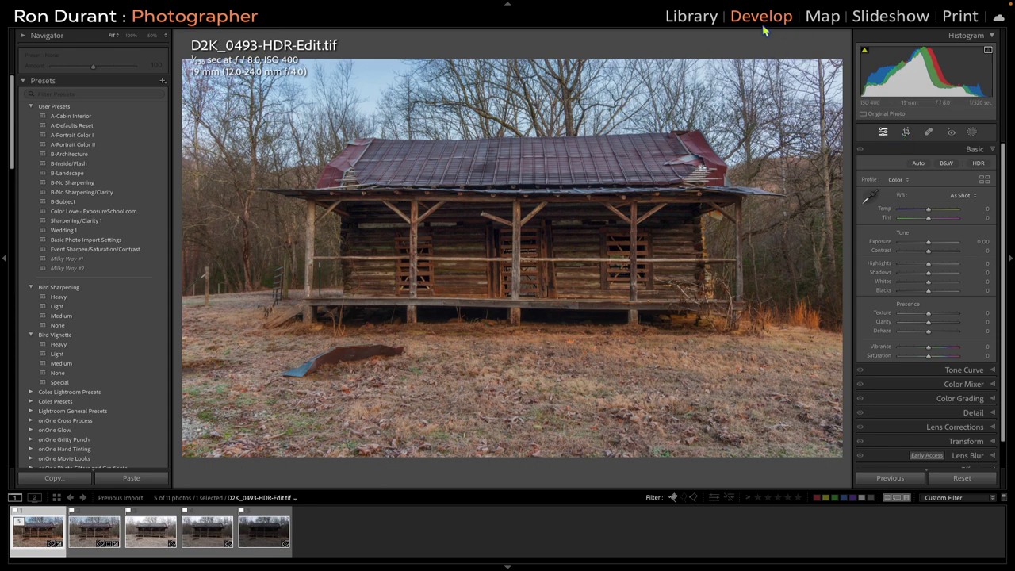
Crop the edited TIFF tighter around the cabin, unlocking the aspect ratio to trim the foreground, and reposition the photo within the frame.
click(906, 133)
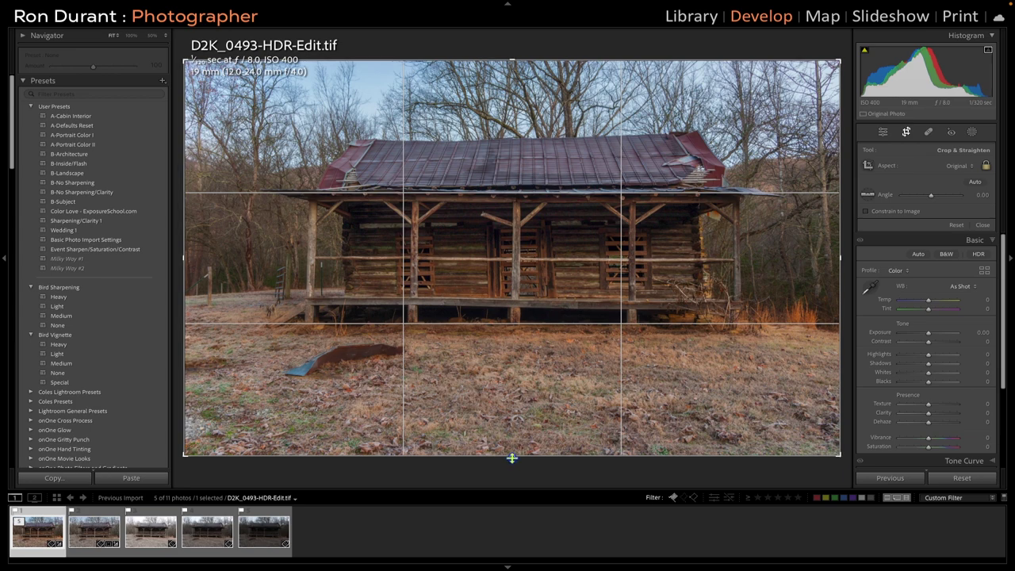
drag(512, 457, 510, 435)
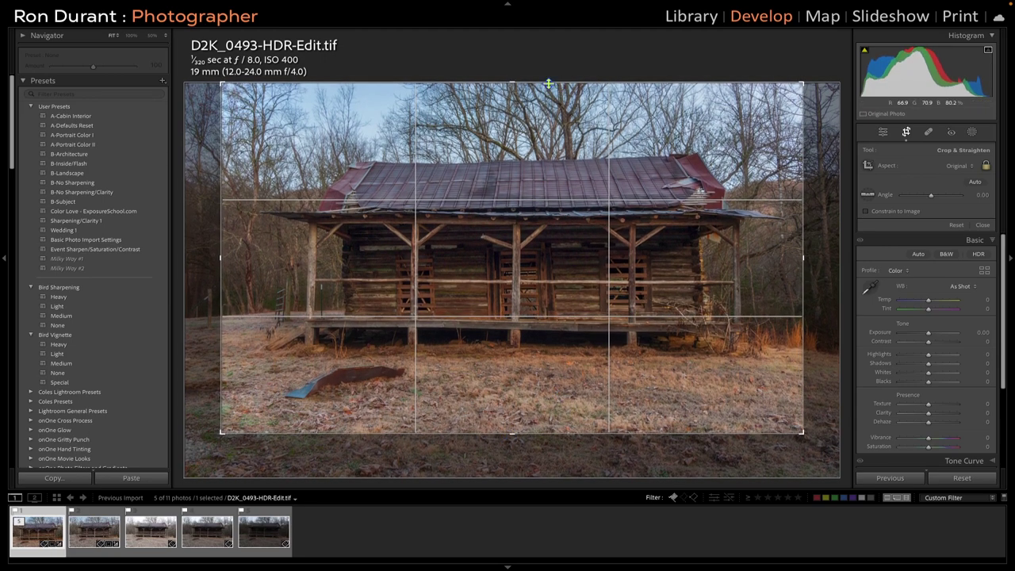
click(985, 167)
drag(518, 437, 516, 428)
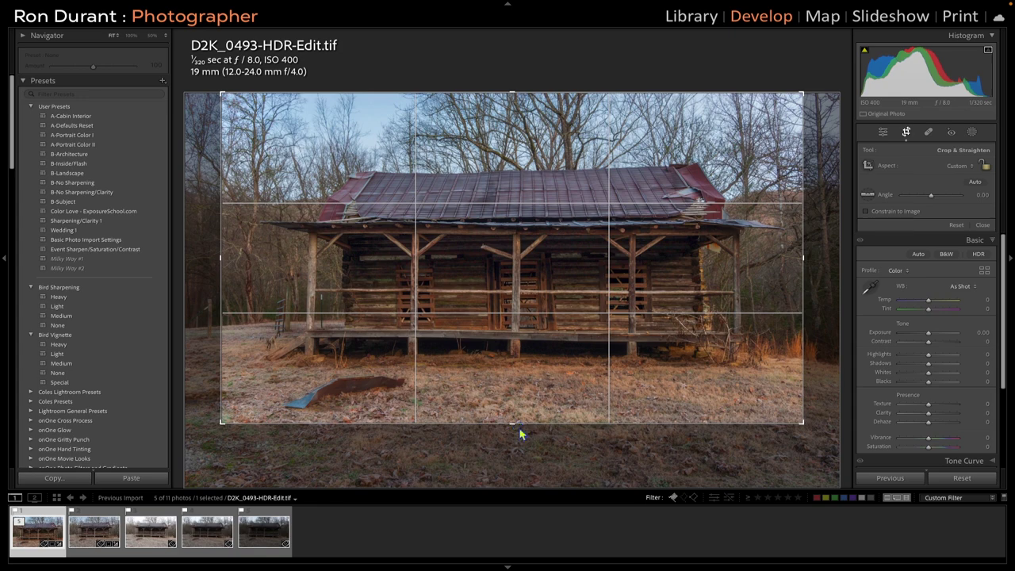
drag(579, 346, 580, 336)
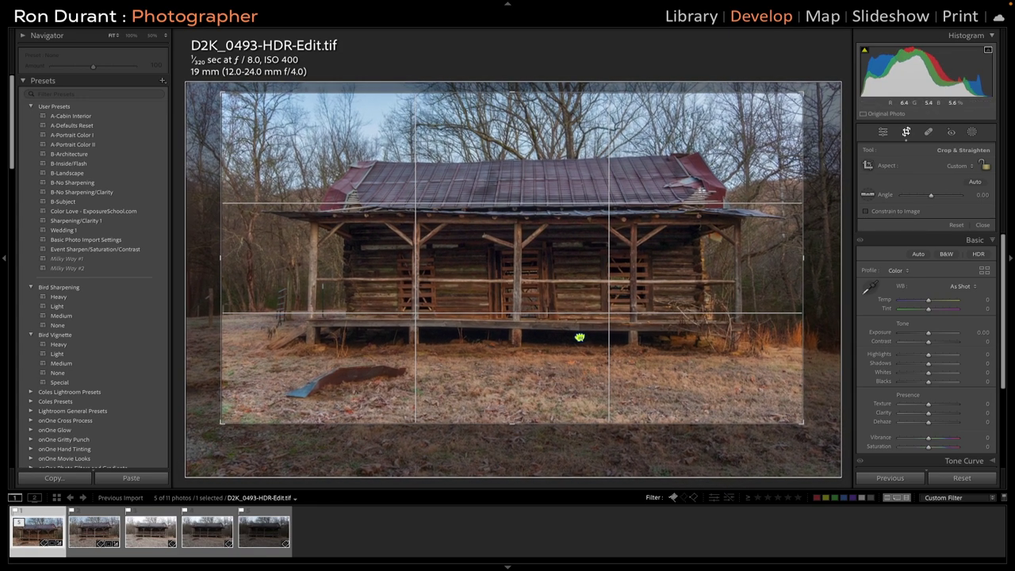
key(Return)
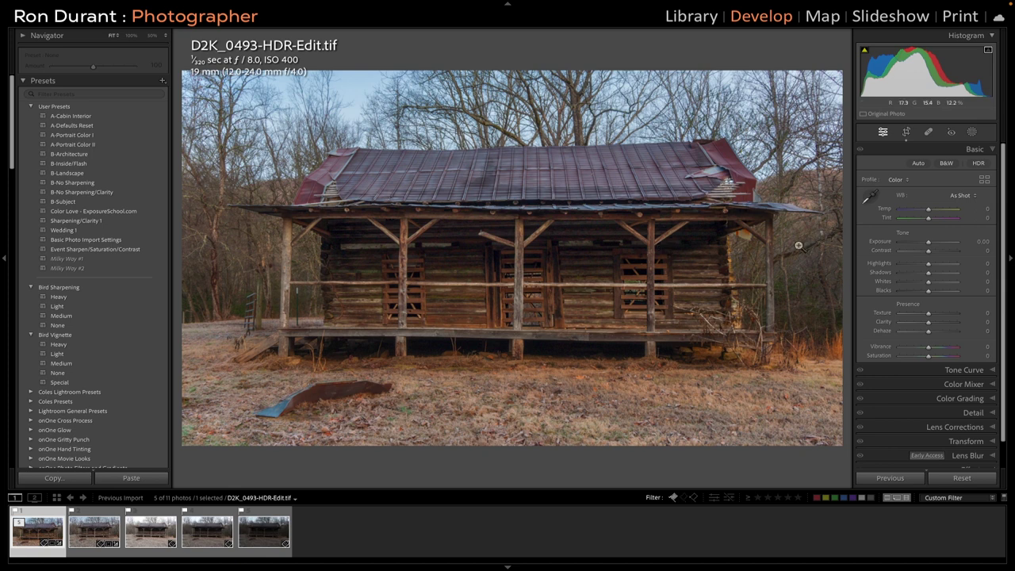
Add a wide Radial Gradient mask across the upper porch wall and set its Exposure to 0.20 and Shadows to 41.
click(972, 133)
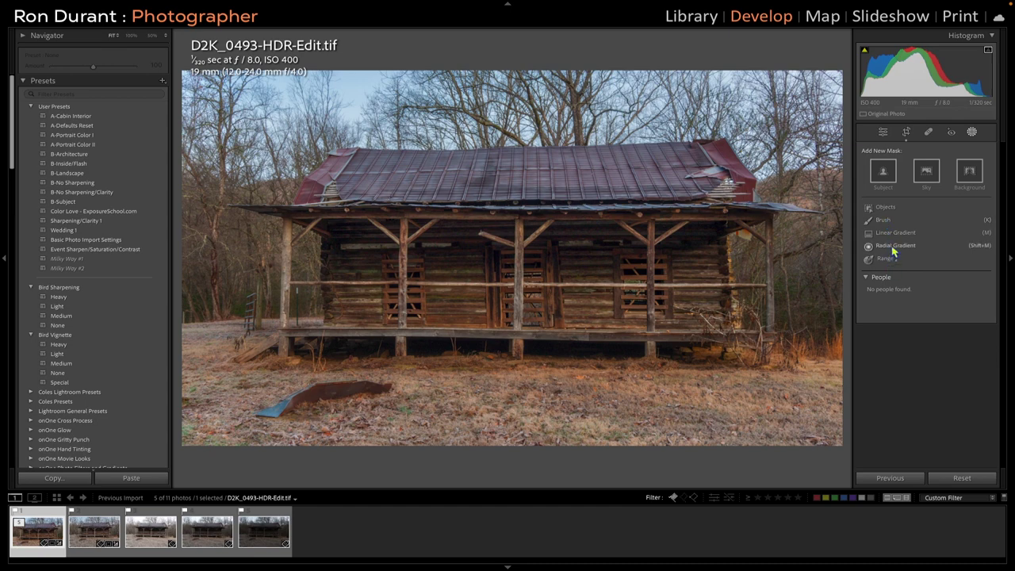
click(895, 248)
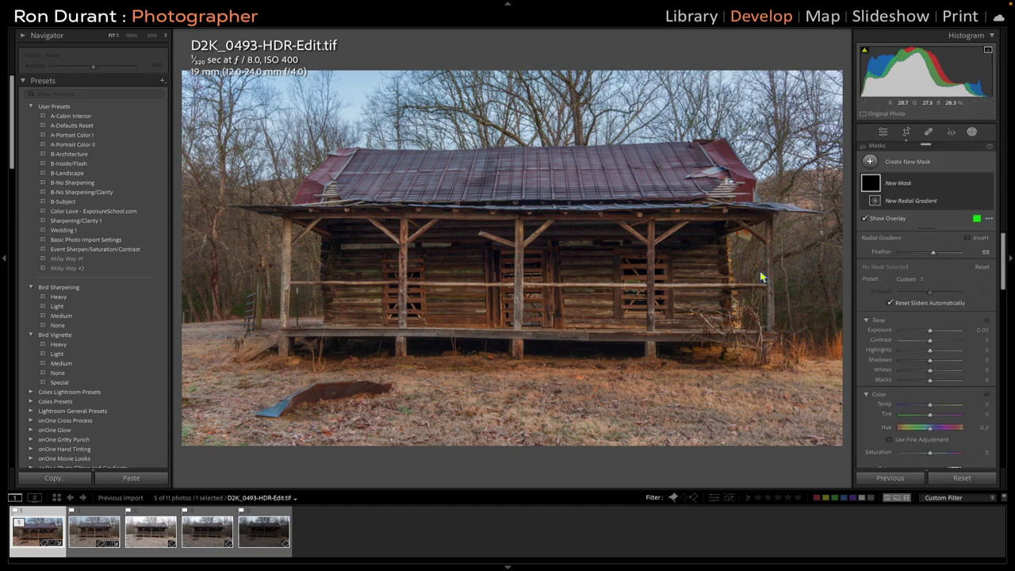
drag(481, 270, 685, 295)
drag(481, 271, 506, 265)
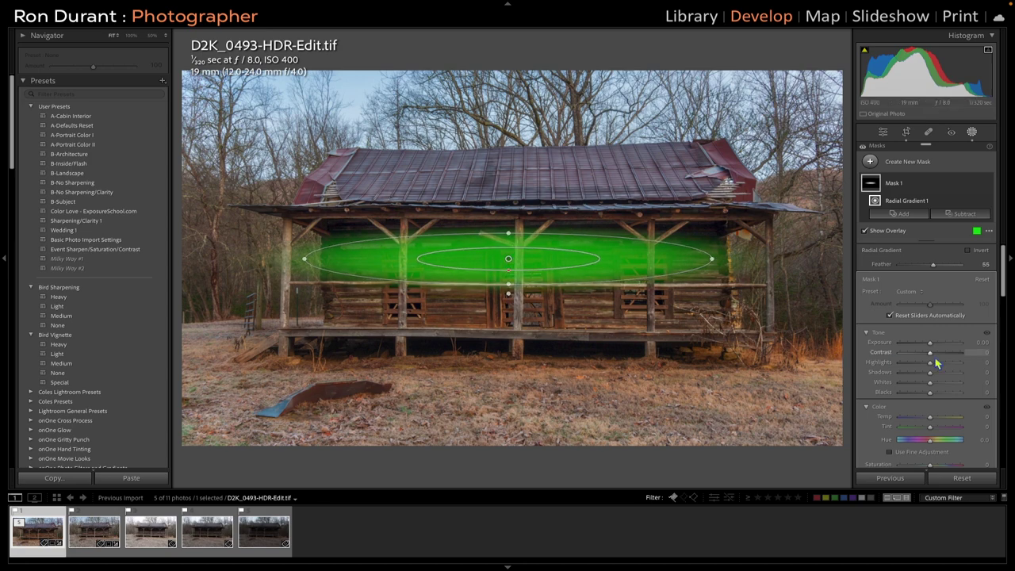
key(o)
drag(934, 377, 943, 377)
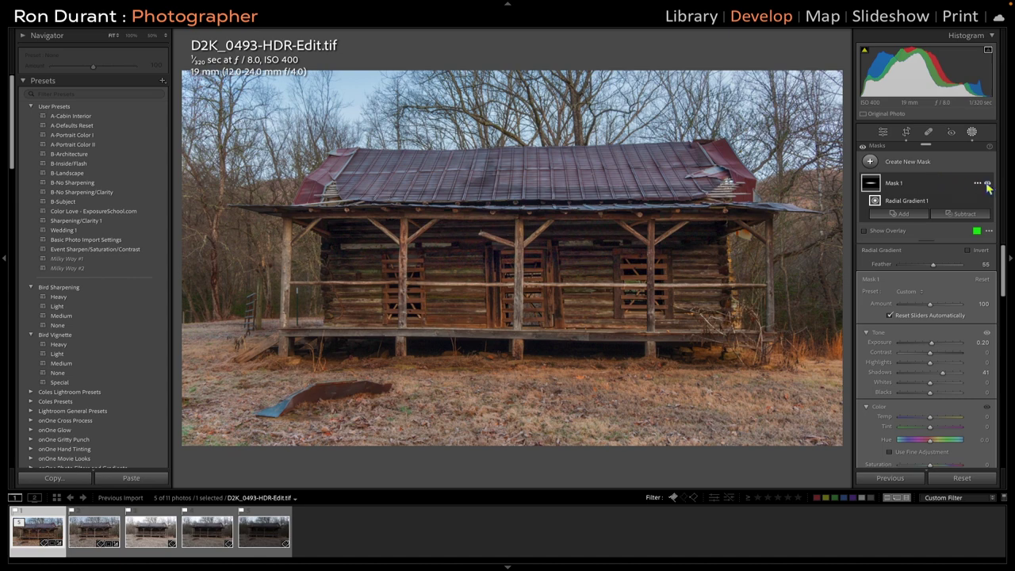
Turn the radial gradient mask off and on to compare its effect, and leave masking.
click(987, 183)
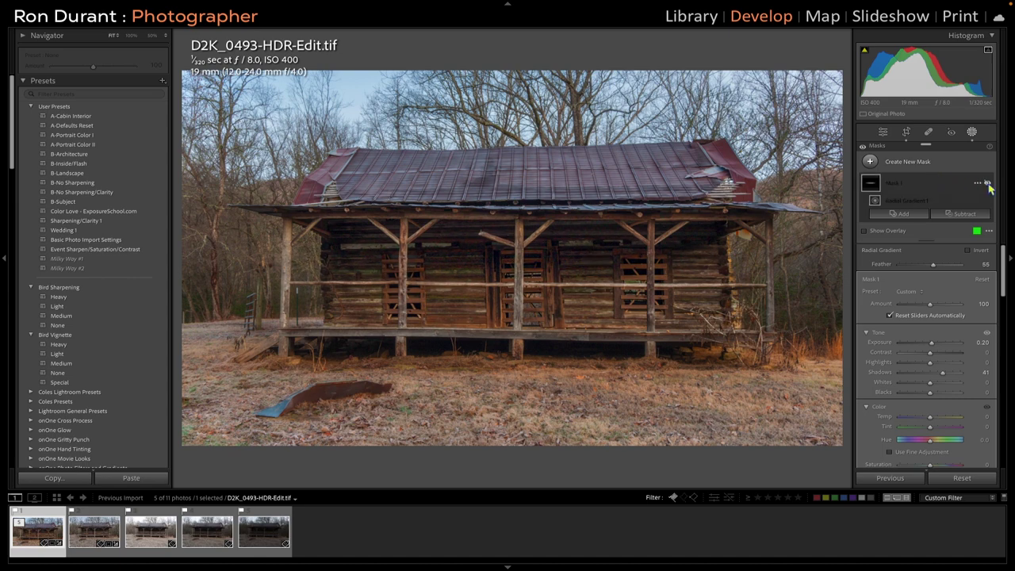
click(987, 183)
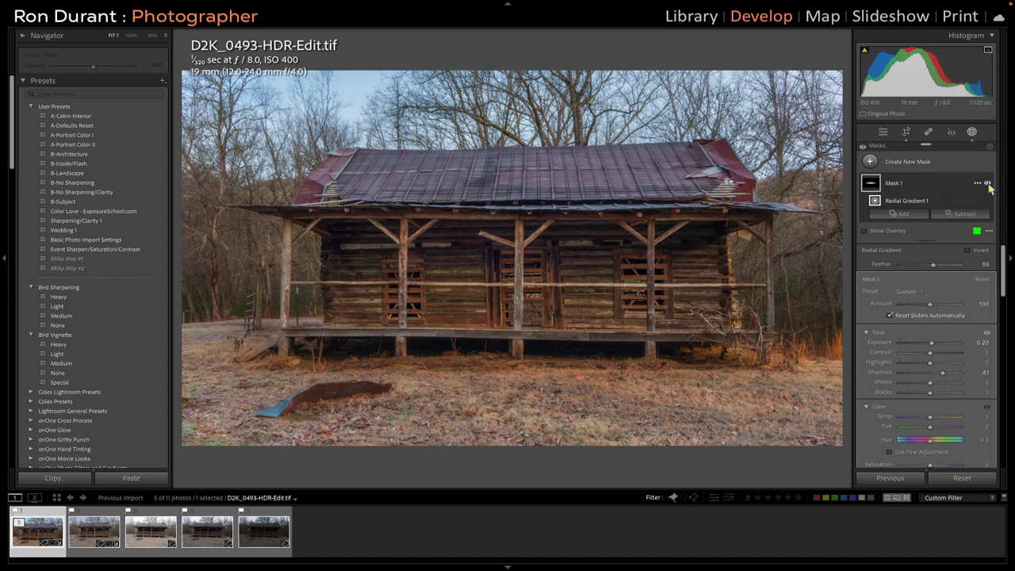
click(972, 135)
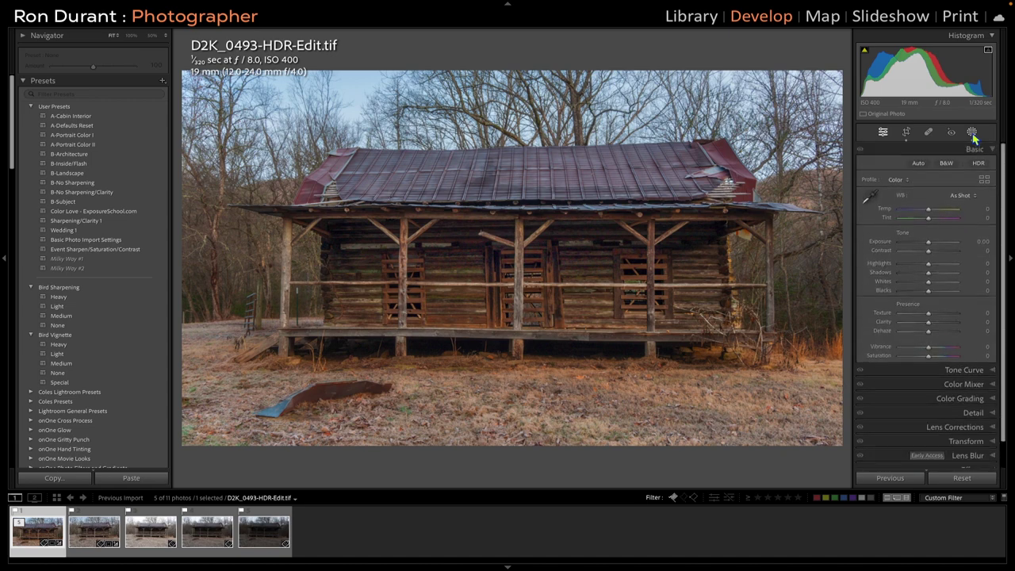